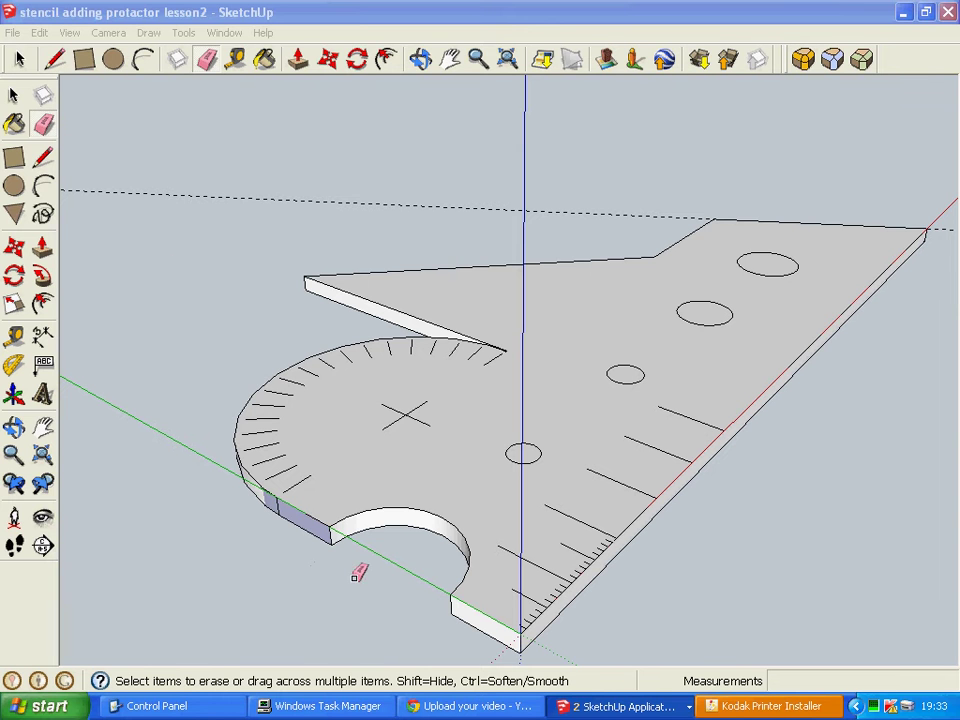
# - Push the smallest circle, nearest the ruler's zero end, 3 mm through the stencil plate to cut a hole
pyautogui.click(17, 98)
pyautogui.moveTo(193, 474); pyautogui.dragTo(306, 549, button='middle')
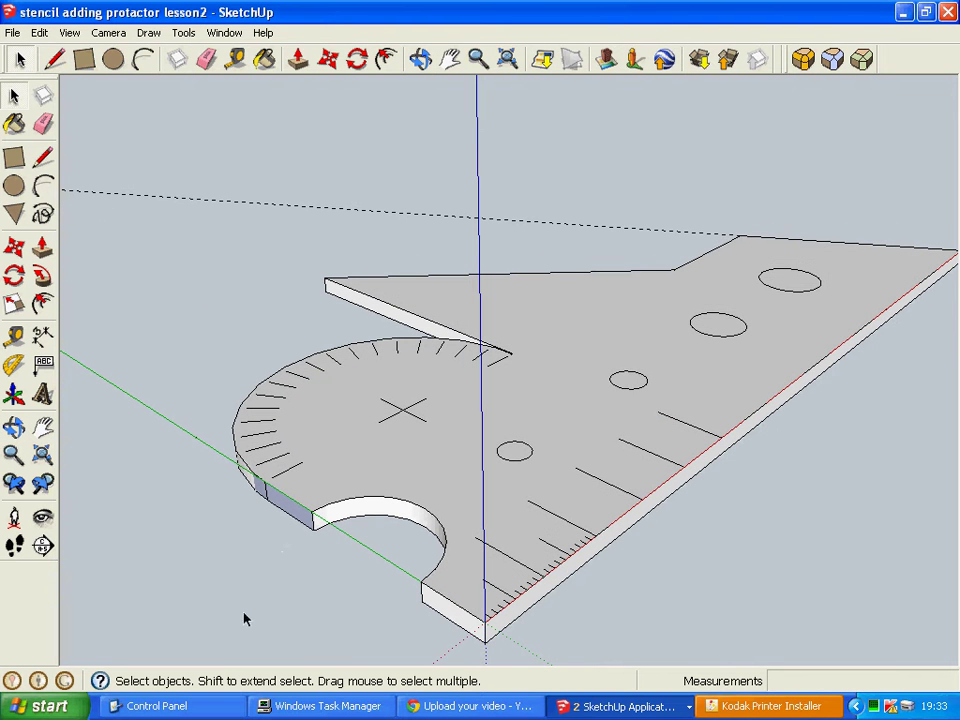
pyautogui.moveTo(770, 558)
pyautogui.mouseDown(button='middle')
pyautogui.moveTo(669, 561)
pyautogui.moveTo(782, 574)
pyautogui.moveTo(777, 568)
pyautogui.mouseUp(button='middle')
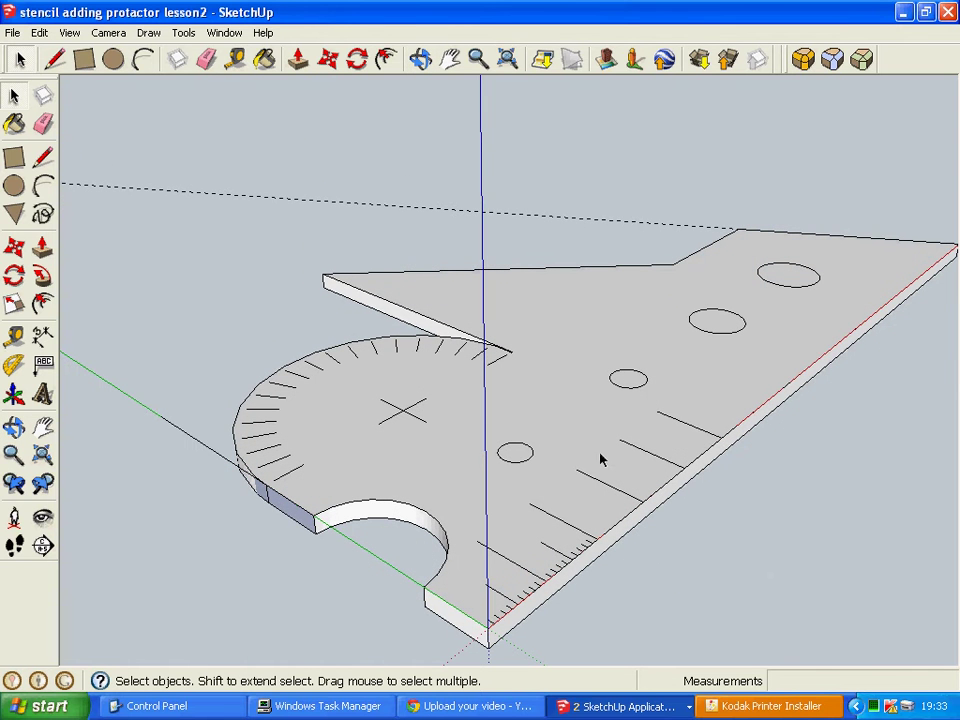
pyautogui.click(43, 248)
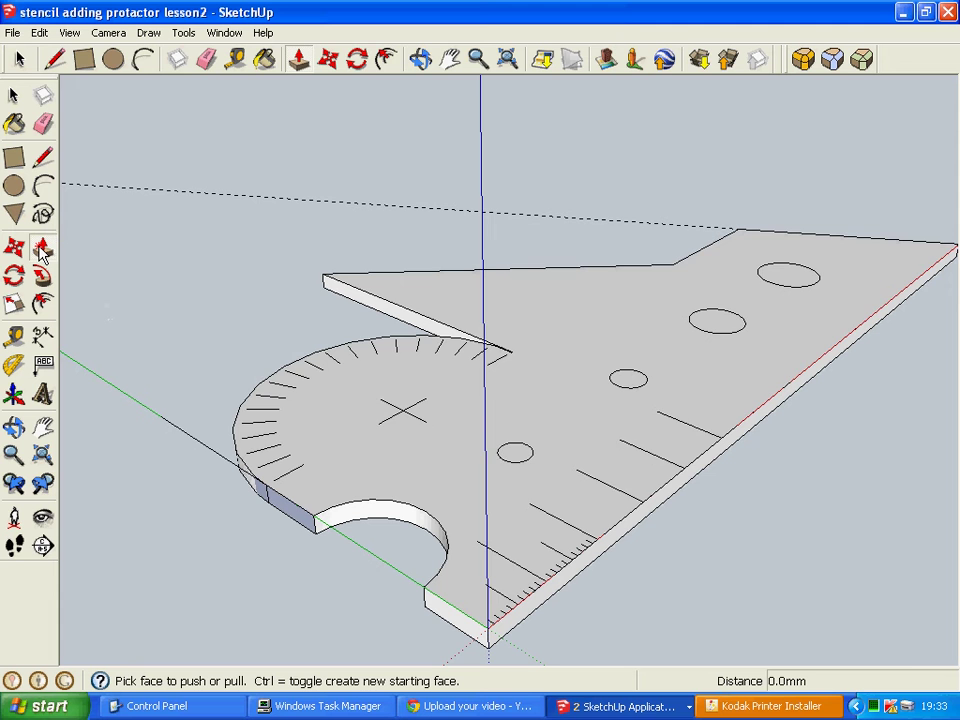
pyautogui.moveTo(514, 454); pyautogui.dragTo(514, 468)
pyautogui.write('3')
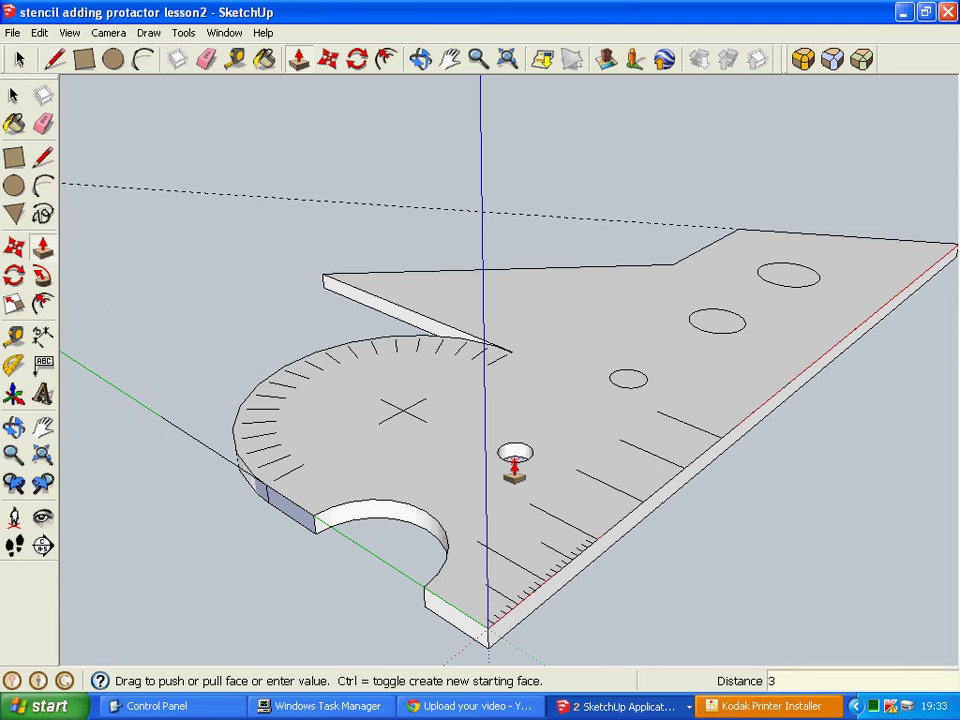
pyautogui.press('Return')
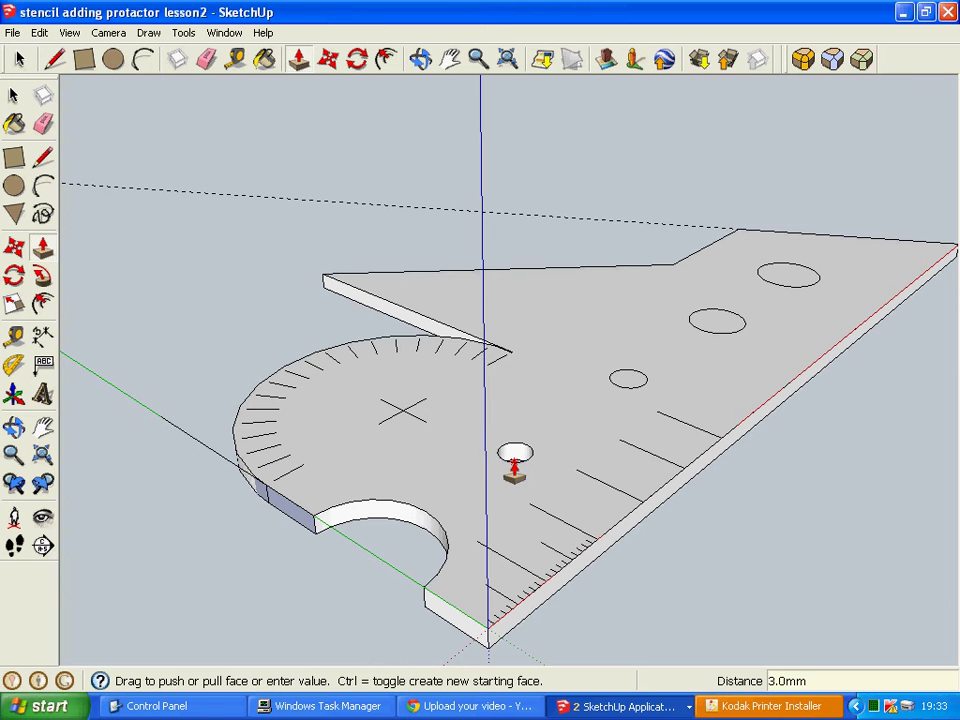
# - Push the three remaining circles 3 mm through the stencil plate to cut them out as holes
pyautogui.moveTo(626, 381); pyautogui.dragTo(625, 395)
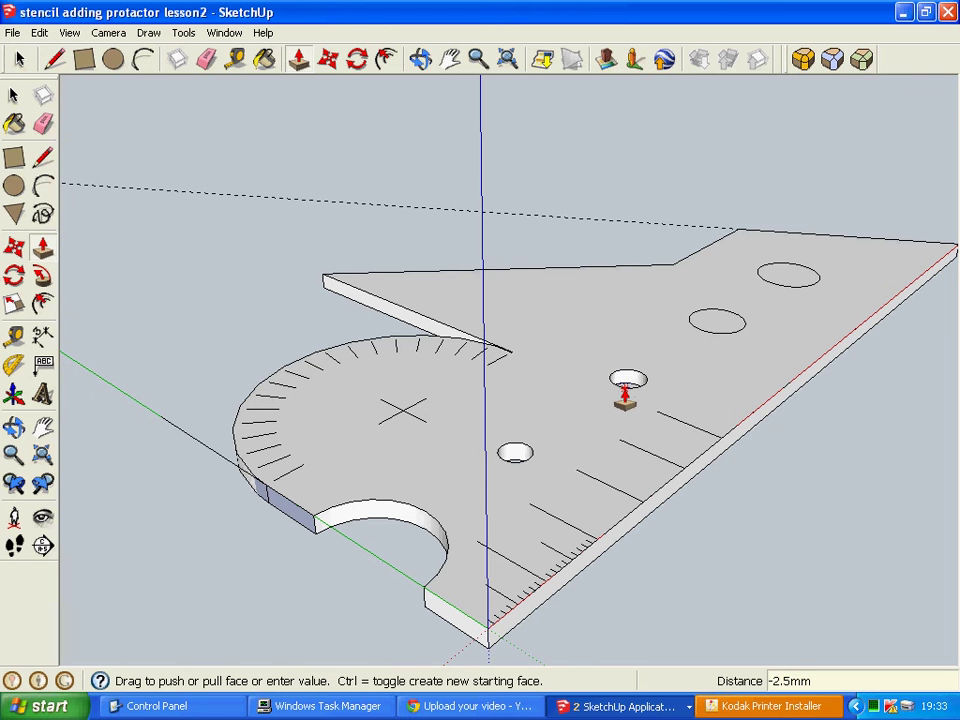
pyautogui.write('3')
pyautogui.press('Return')
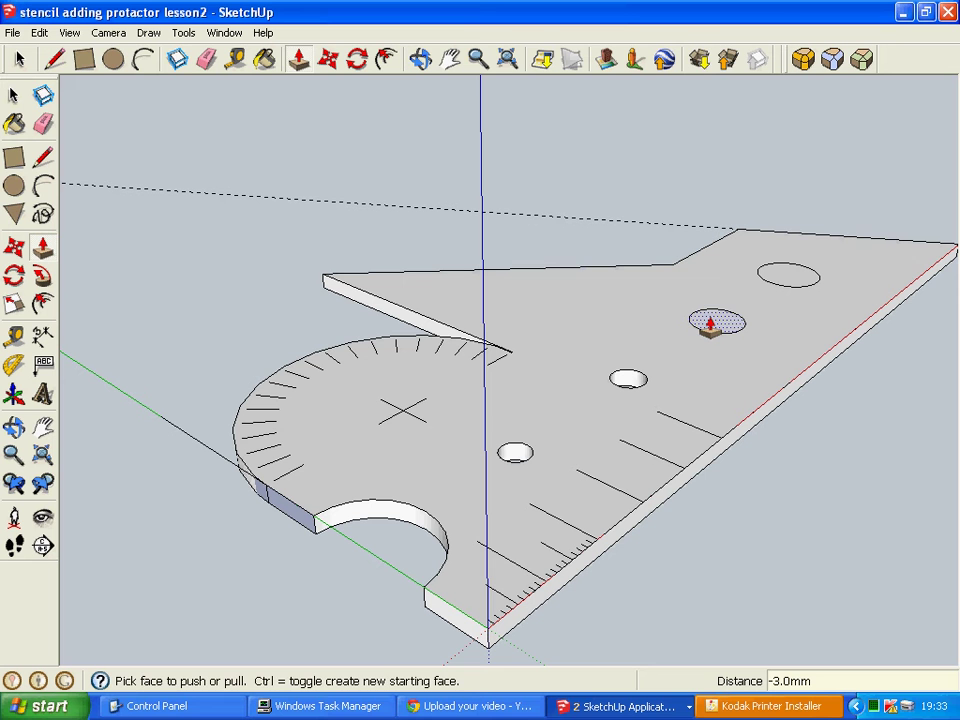
pyautogui.click(710, 321)
pyautogui.moveTo(710, 321); pyautogui.dragTo(708, 338)
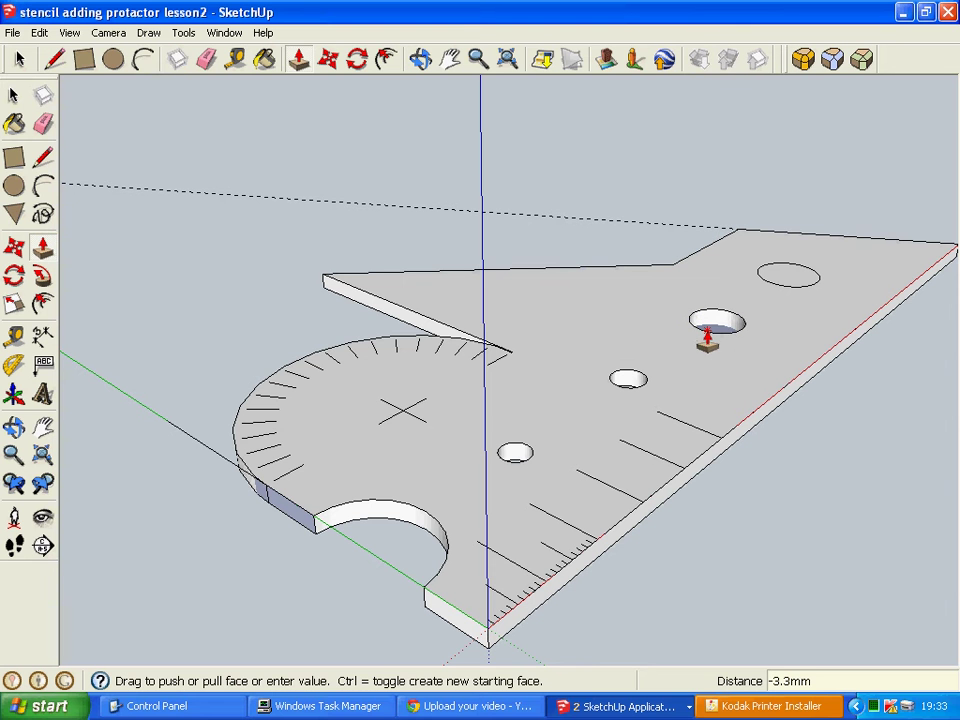
pyautogui.write('3')
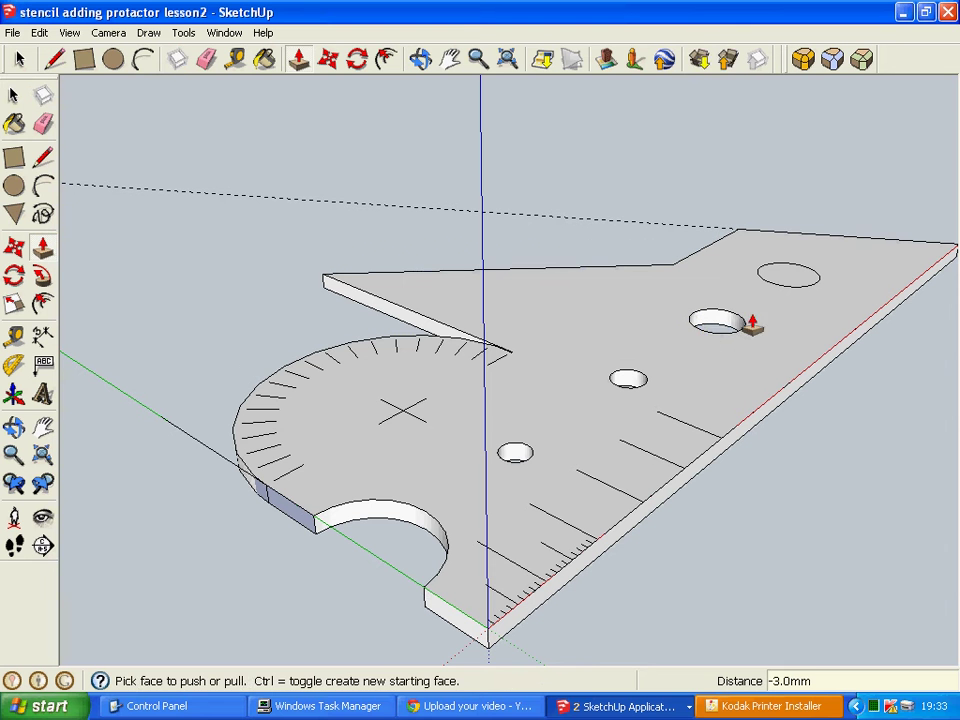
pyautogui.moveTo(786, 277); pyautogui.dragTo(776, 293)
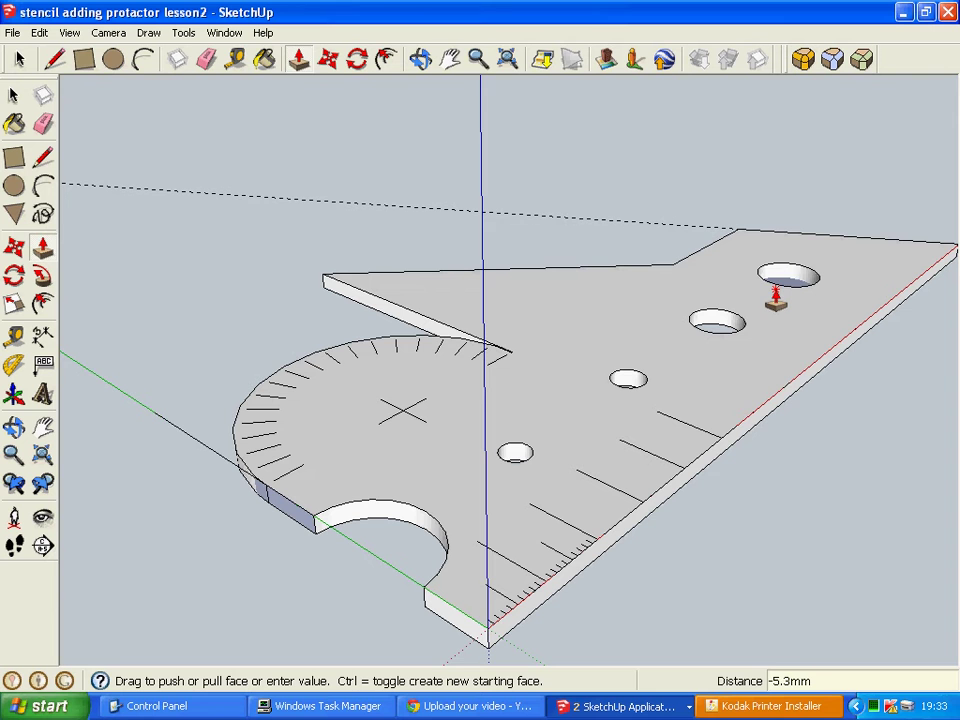
pyautogui.write('3')
pyautogui.press('Return')
# - Paint the stencil's top face with the yellow material Color_E02
pyautogui.moveTo(883, 489); pyautogui.dragTo(223, 474, button='middle')
pyautogui.press('p')
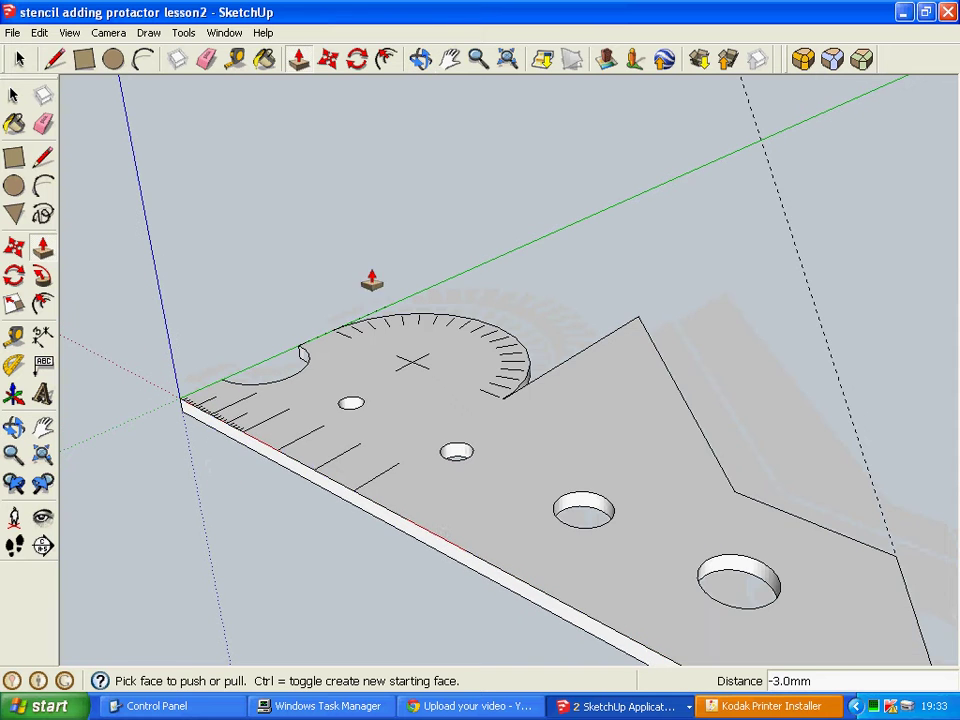
pyautogui.scroll(-2, 497, 311)
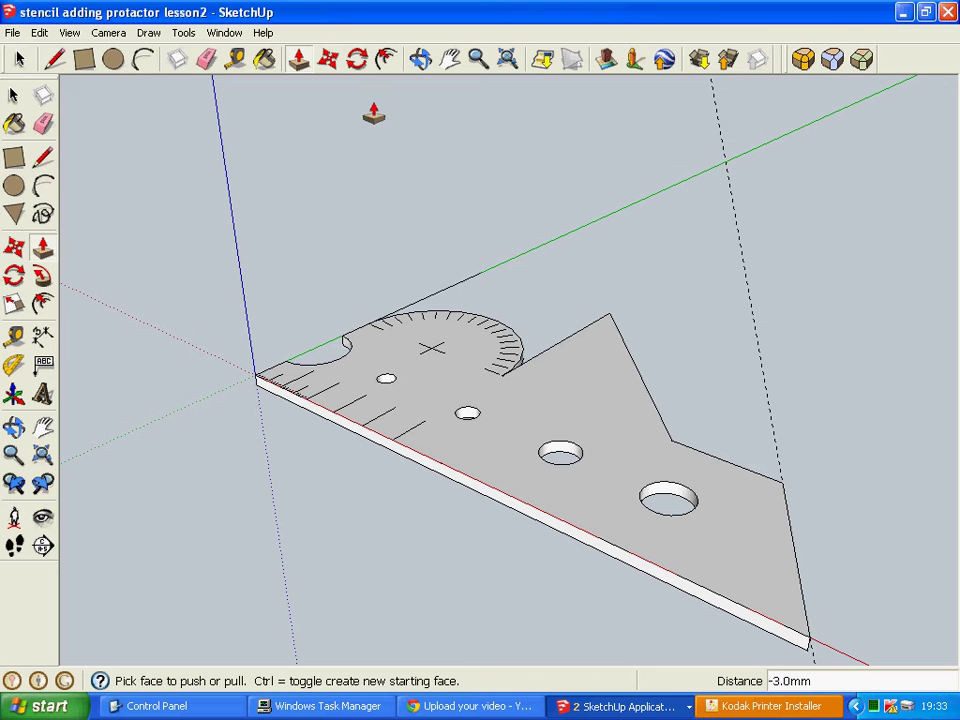
pyautogui.click(264, 59)
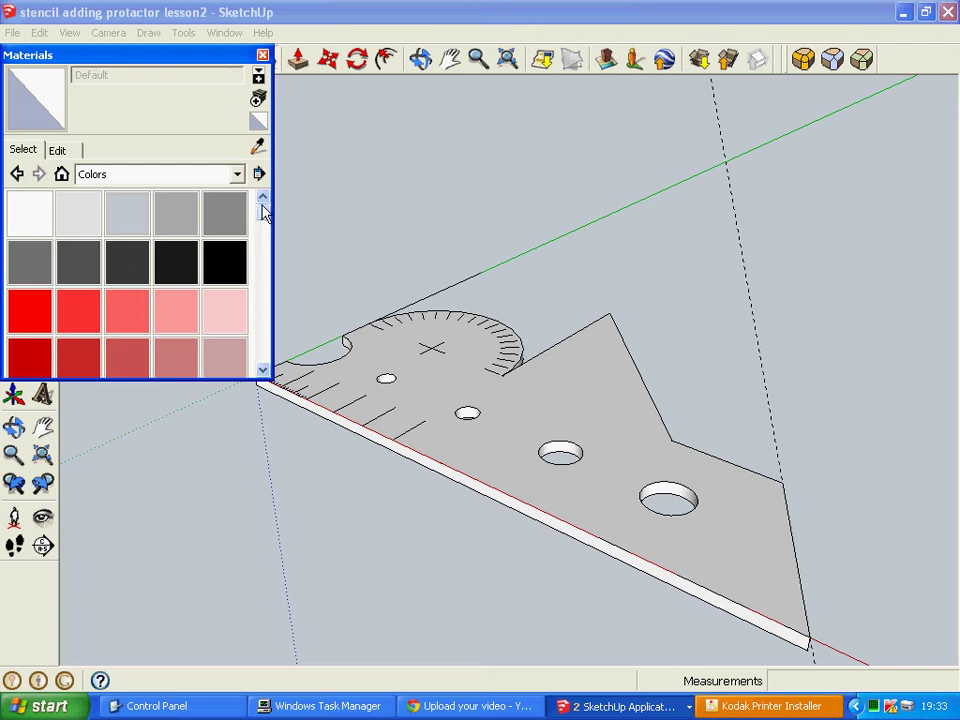
pyautogui.moveTo(263, 210); pyautogui.dragTo(256, 262)
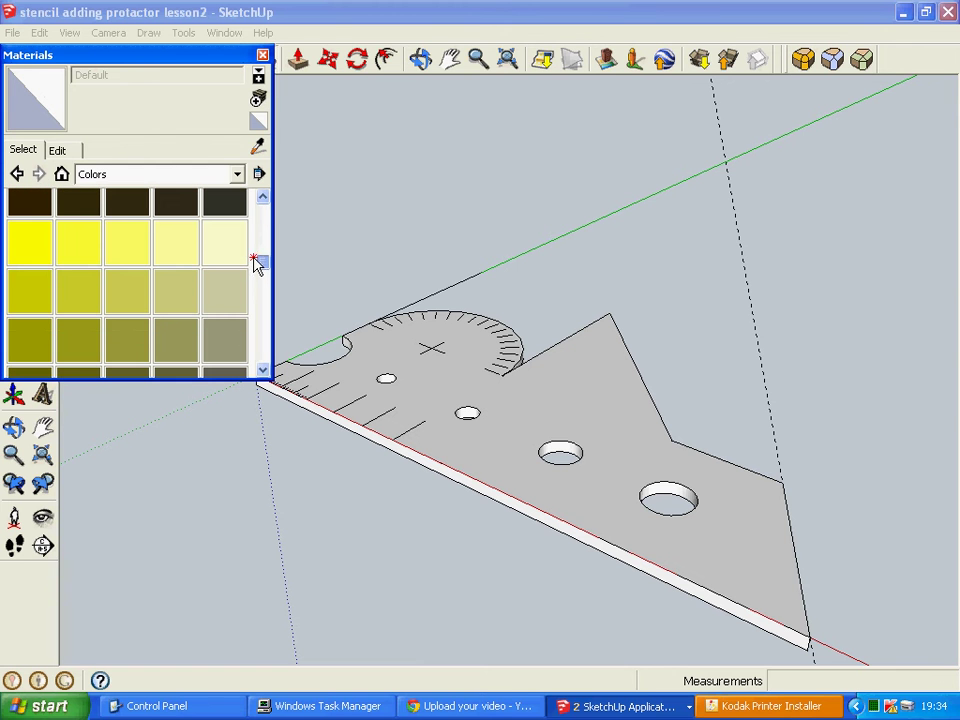
pyautogui.click(90, 248)
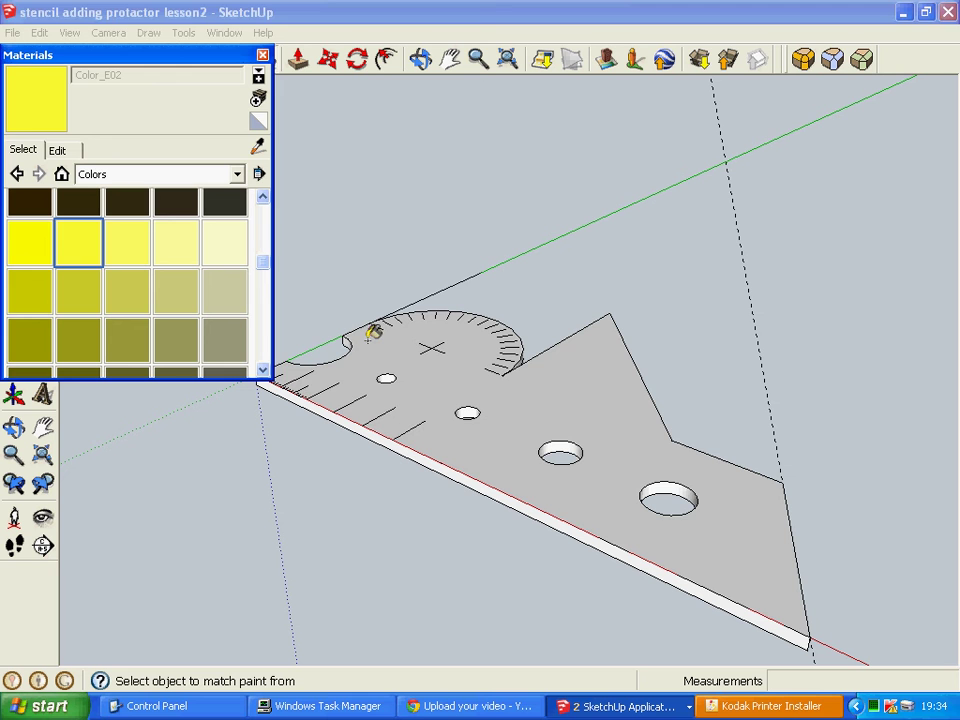
pyautogui.click(410, 360)
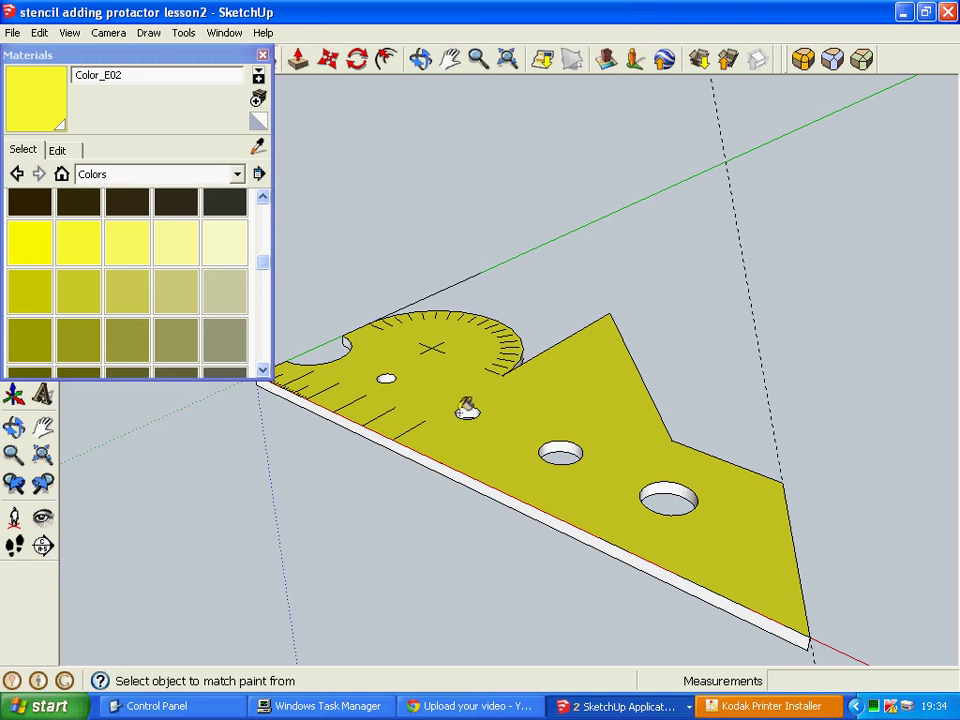
# - Paint the long ruler edge's side face and the inner walls of the holes with the same yellow, Color_E02
pyautogui.click(440, 458)
pyautogui.click(467, 415)
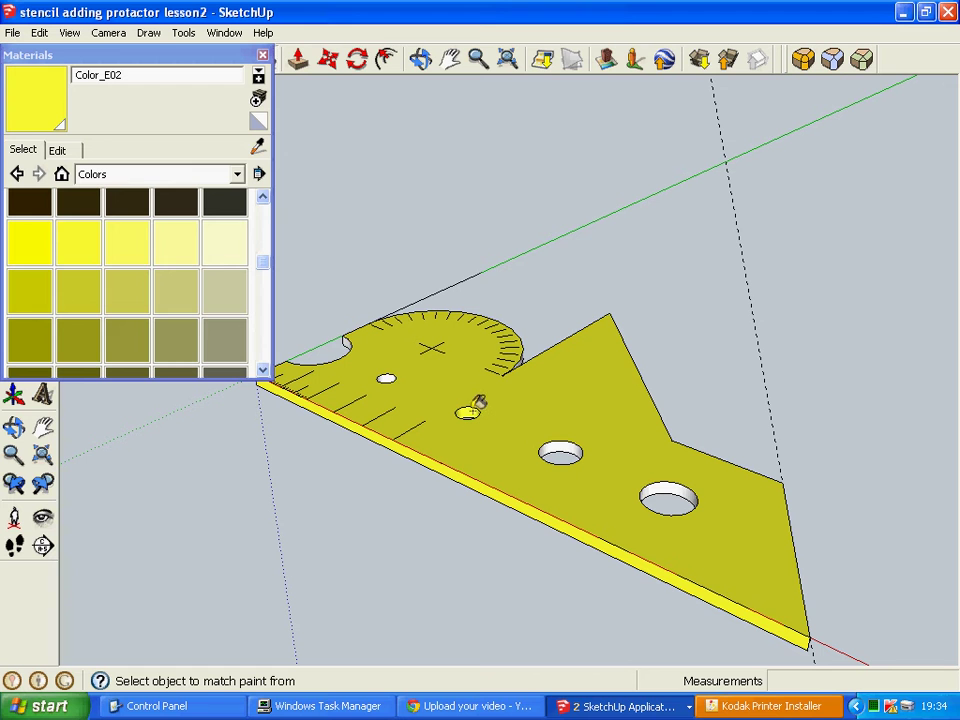
pyautogui.click(388, 378)
pyautogui.click(670, 486)
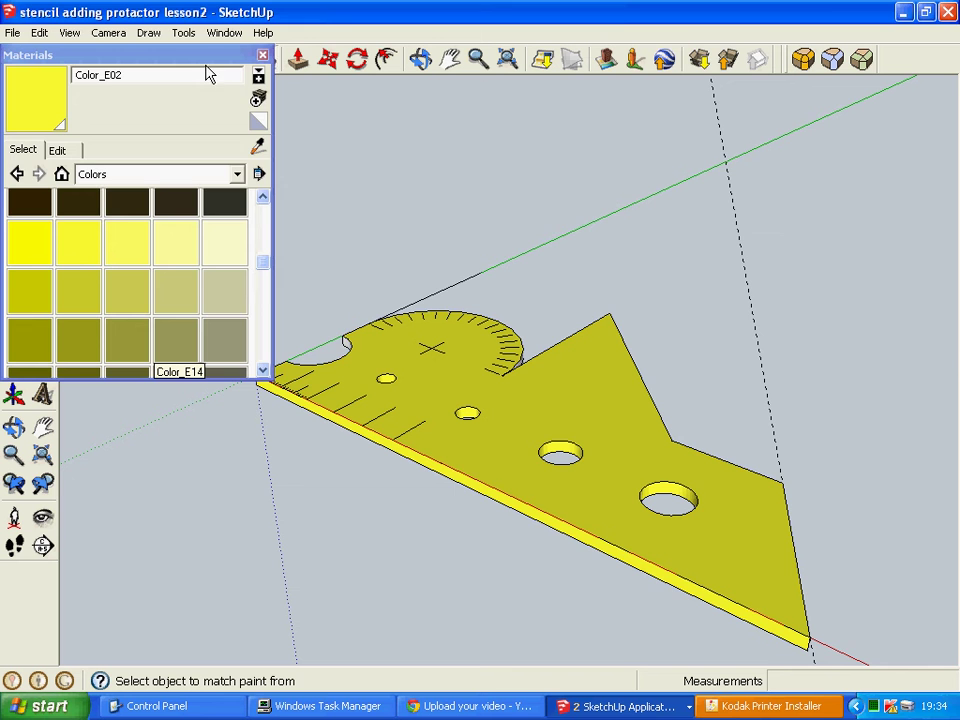
pyautogui.click(263, 56)
# - Place the 3D text "45 Degrees" on the top face, between the third hole and the triangle's sloping edge
pyautogui.press('o')
pyautogui.moveTo(199, 293)
pyautogui.mouseDown()
pyautogui.moveTo(424, 463)
pyautogui.moveTo(225, 425)
pyautogui.moveTo(191, 354)
pyautogui.moveTo(208, 358)
pyautogui.mouseUp()
pyautogui.press('b')
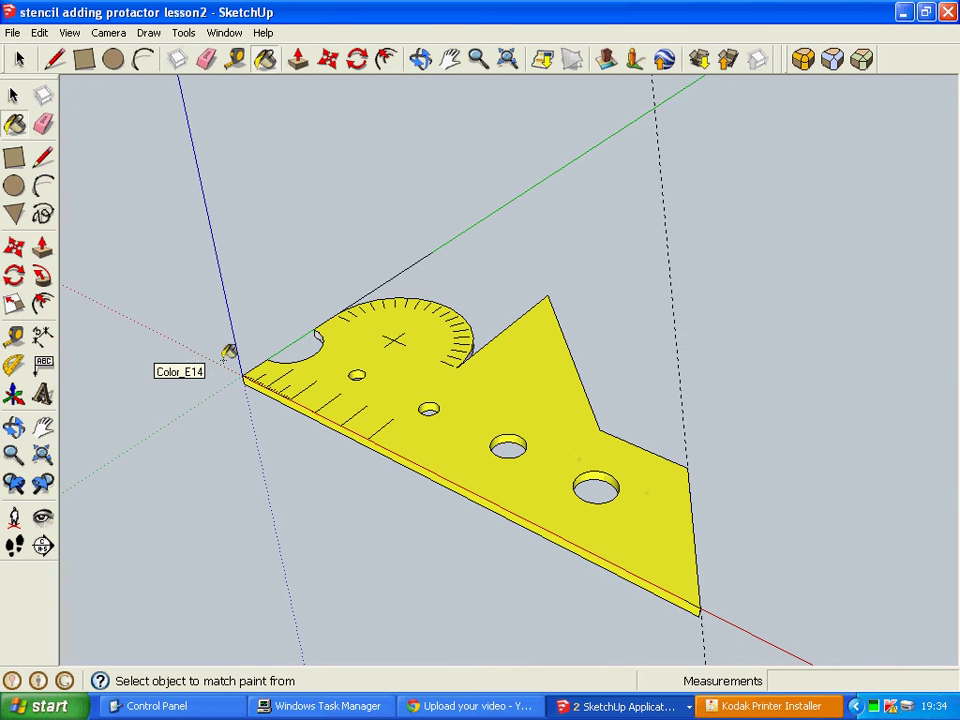
pyautogui.moveTo(238, 478); pyautogui.dragTo(111, 377, button='middle')
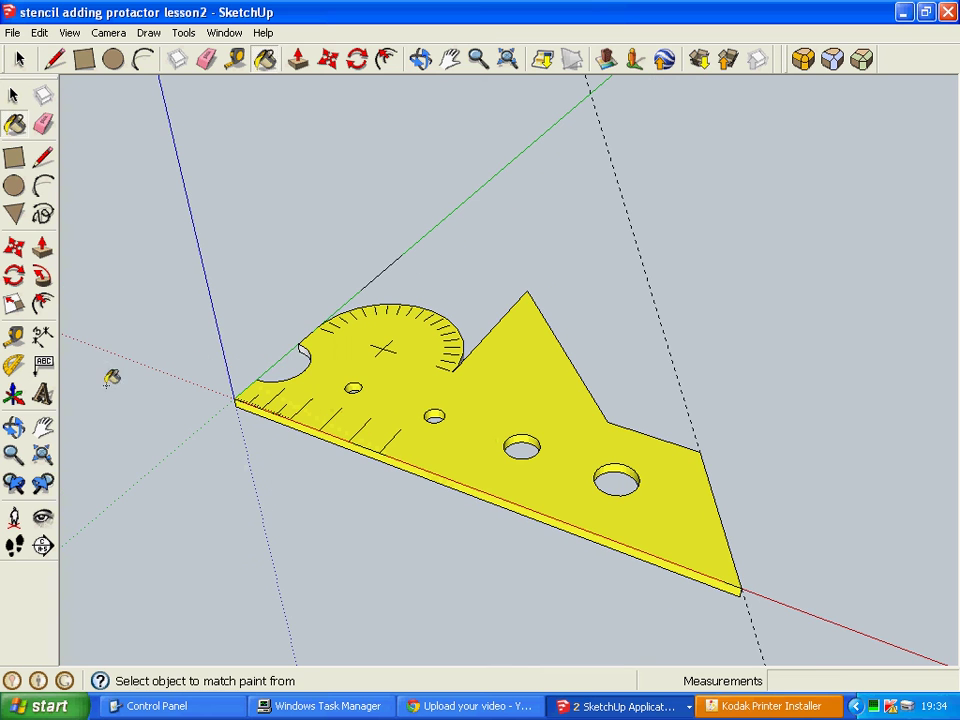
pyautogui.click(42, 396)
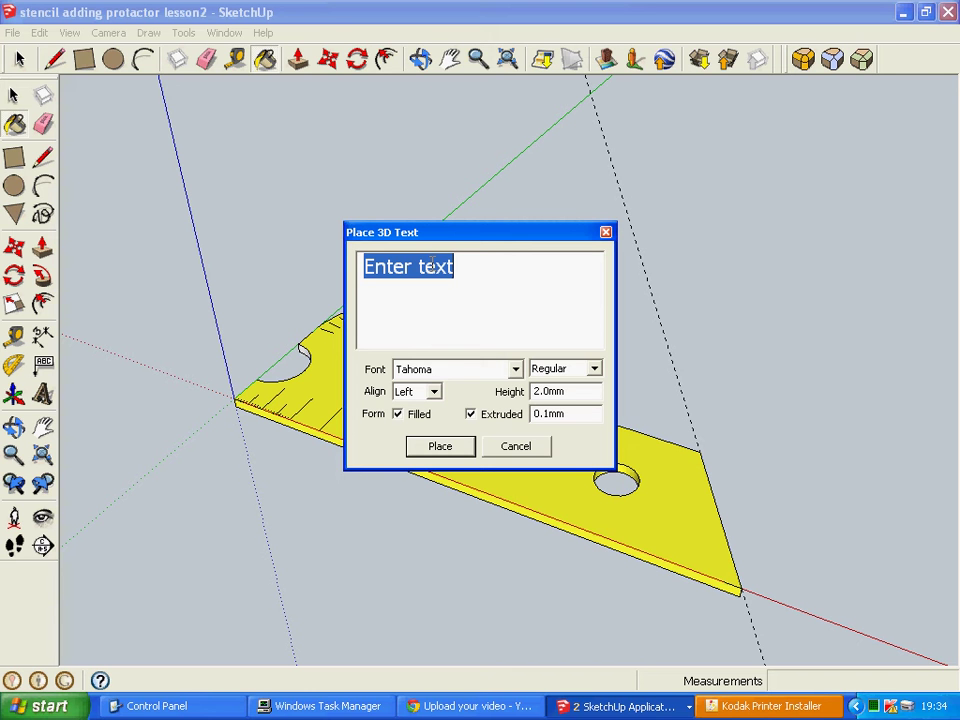
pyautogui.write('45')
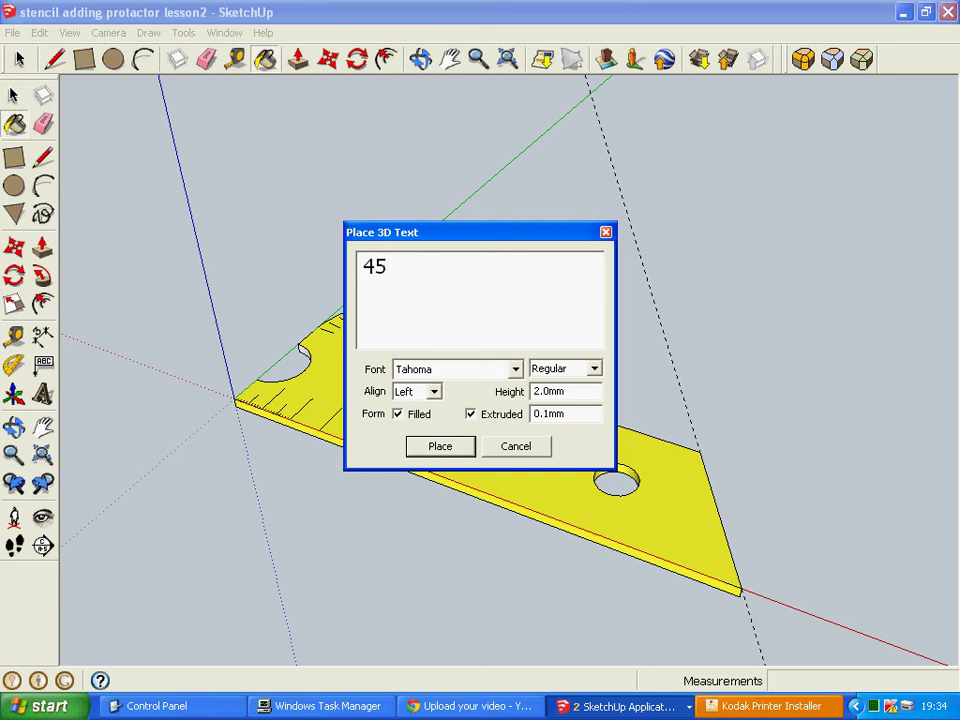
pyautogui.write(' Degrees')
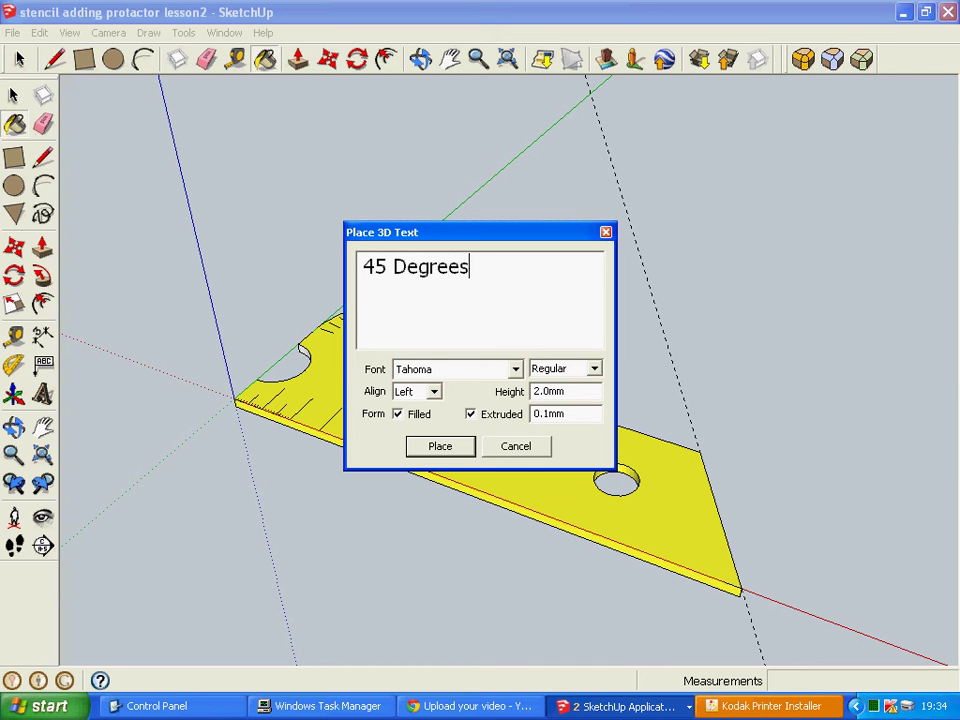
pyautogui.click(442, 450)
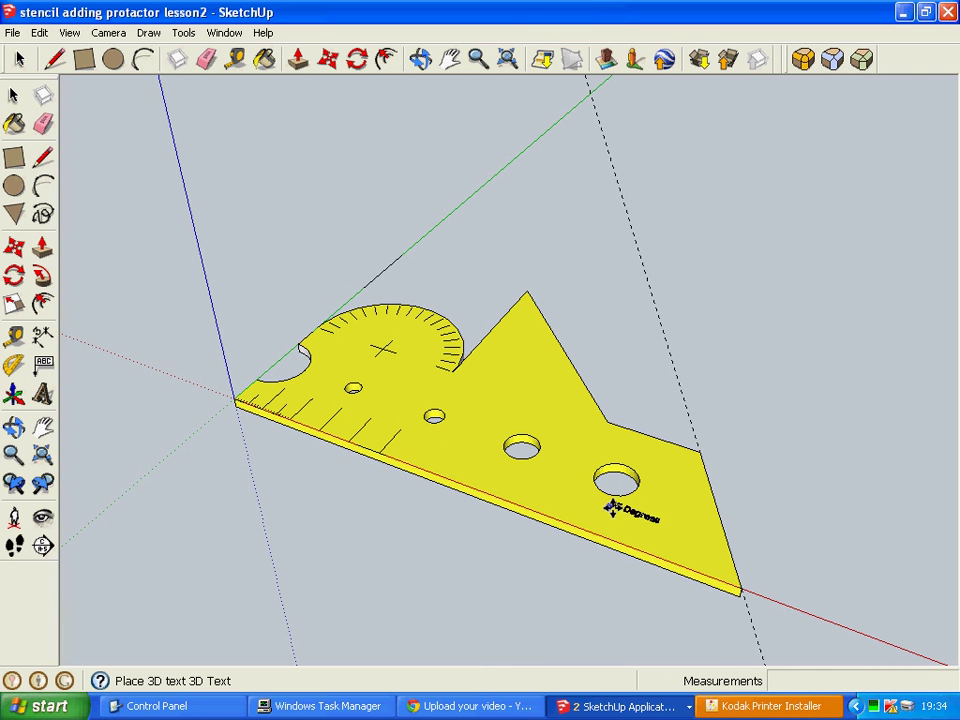
pyautogui.click(537, 400)
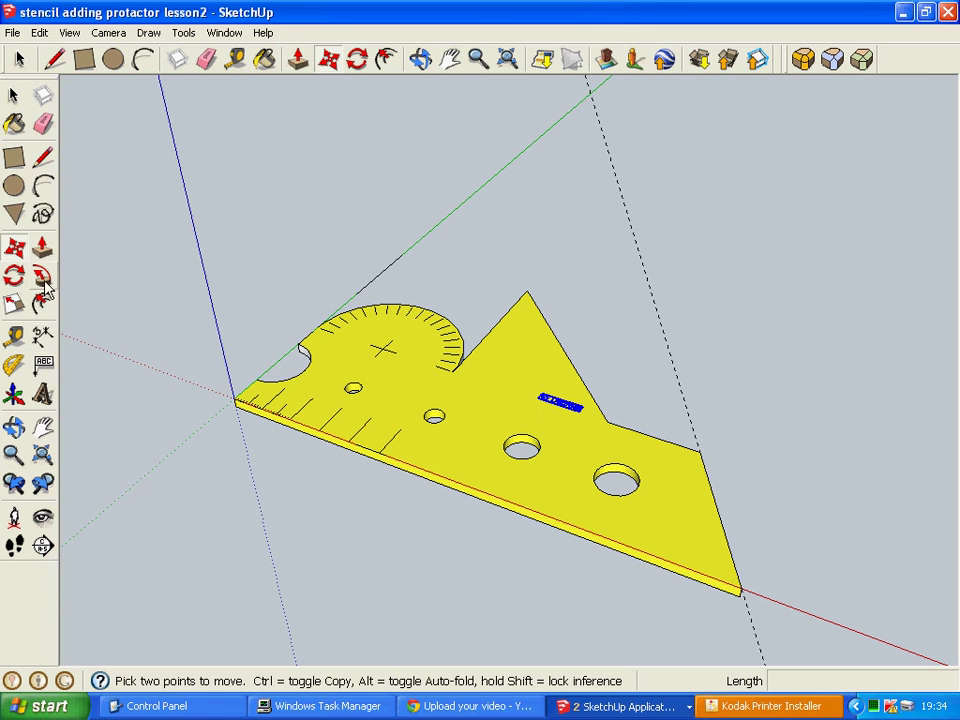
# - Place the 3D text "60 Degrees" on the top face near the plate's far end, beyond the largest hole
pyautogui.click(42, 394)
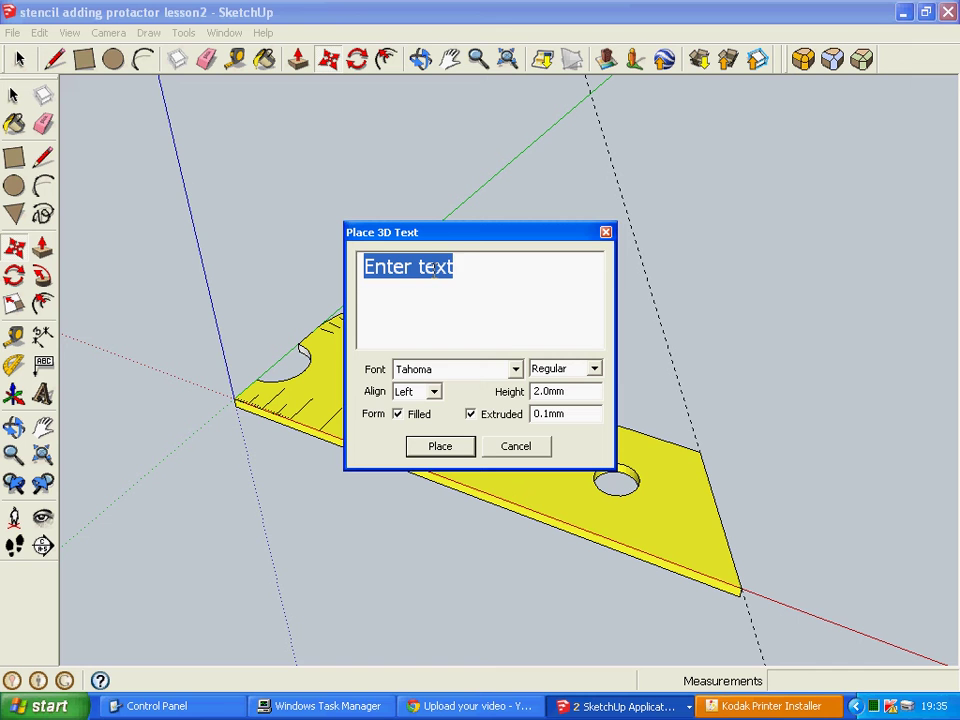
pyautogui.write('60')
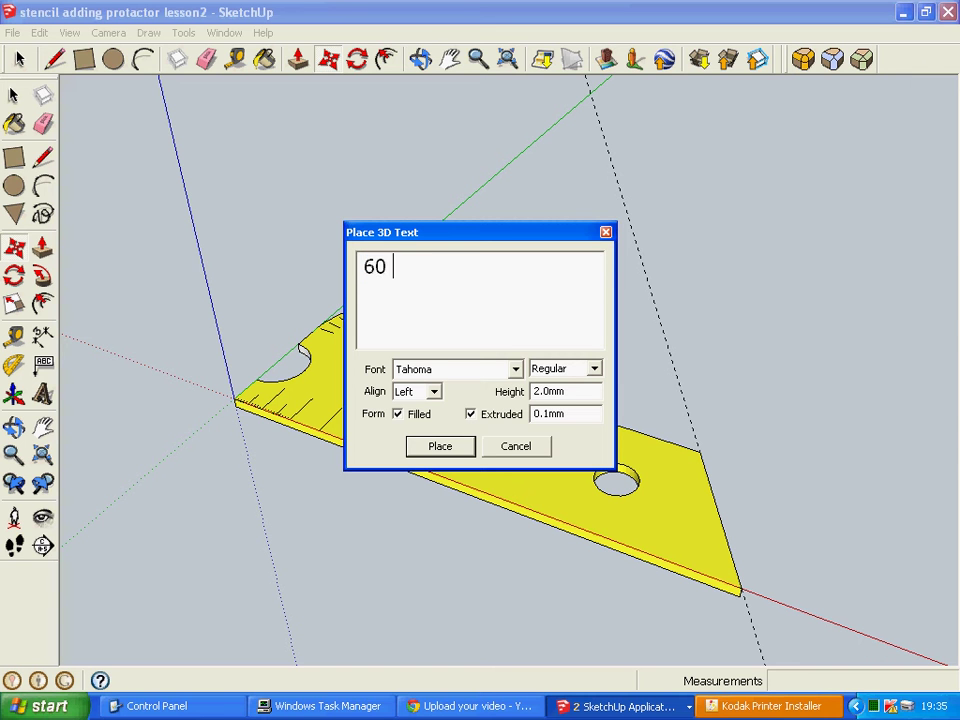
pyautogui.write(' Degrees')
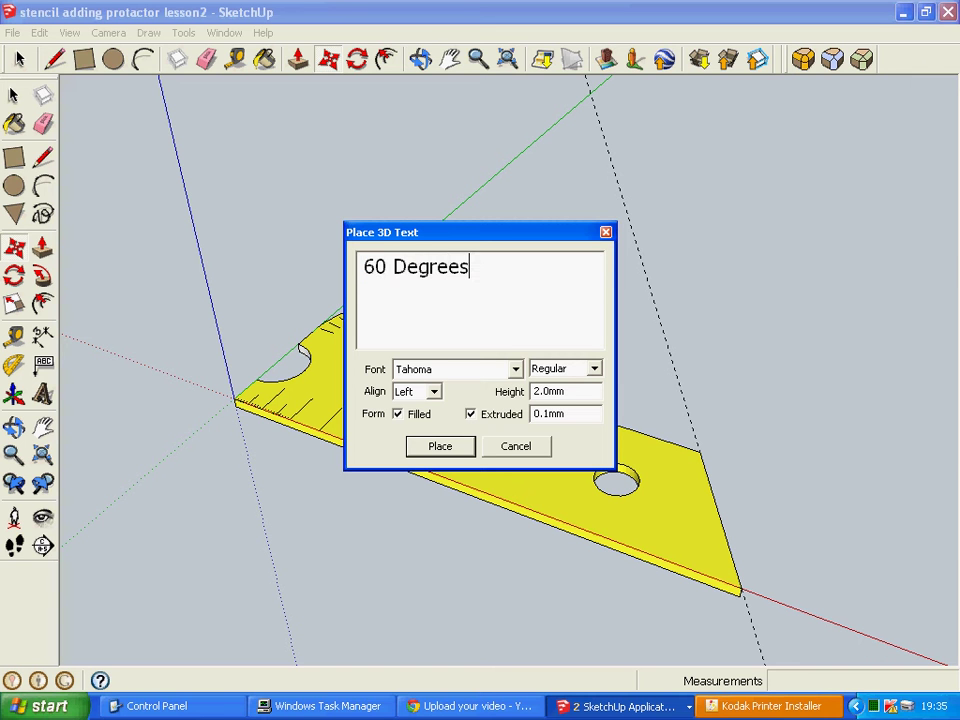
pyautogui.click(437, 453)
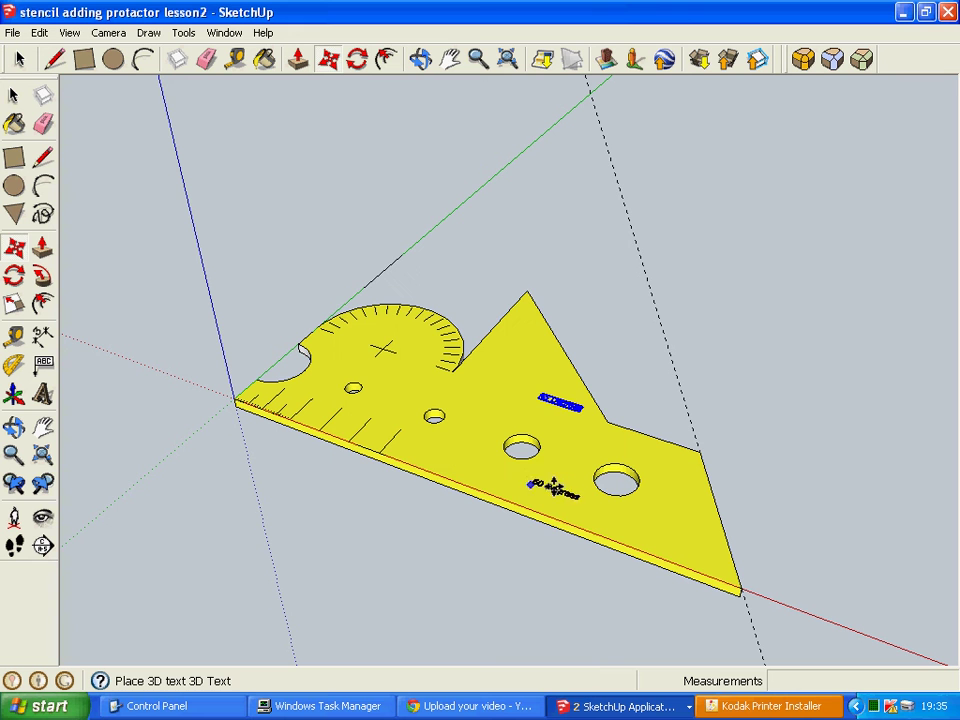
pyautogui.click(662, 525)
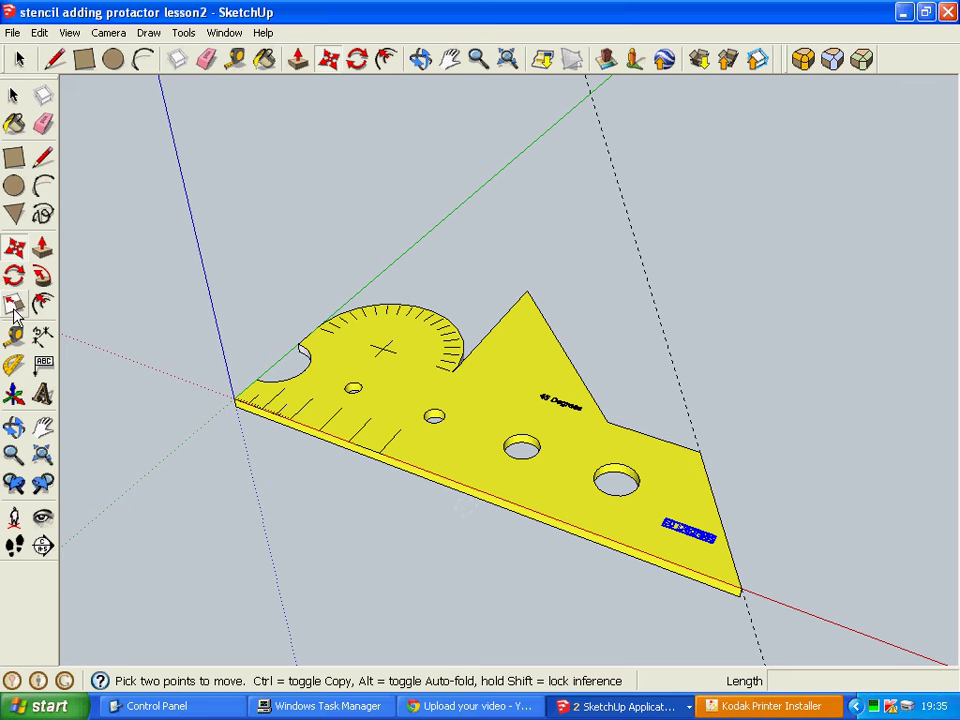
# - Place the 3D text "5mm DIA" on the top face beside the smallest hole, on its ruler side
pyautogui.click(24, 340)
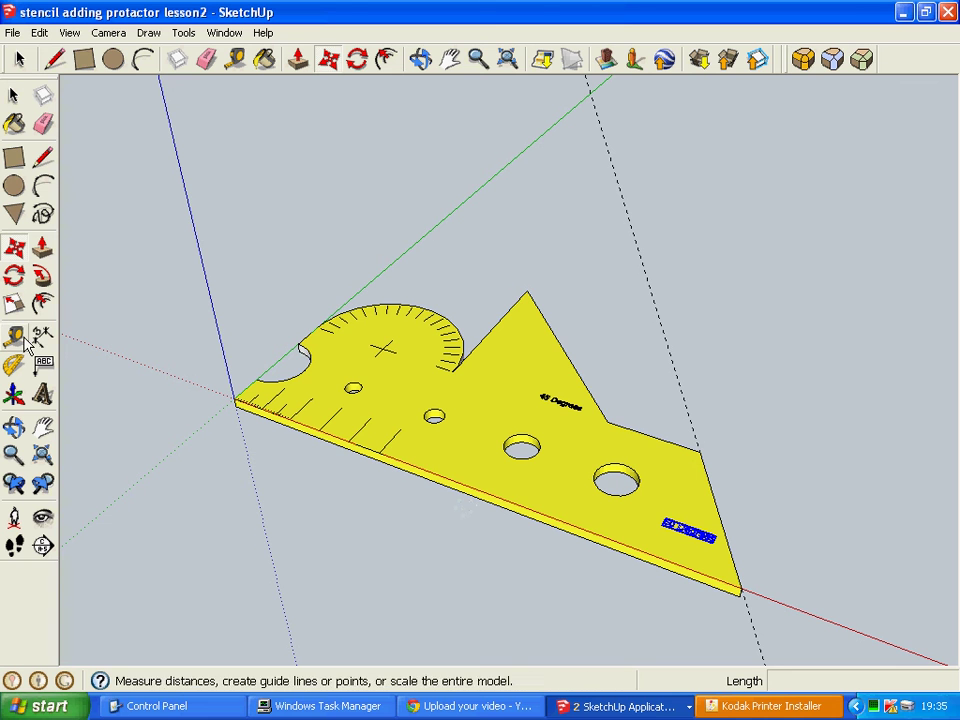
pyautogui.click(43, 394)
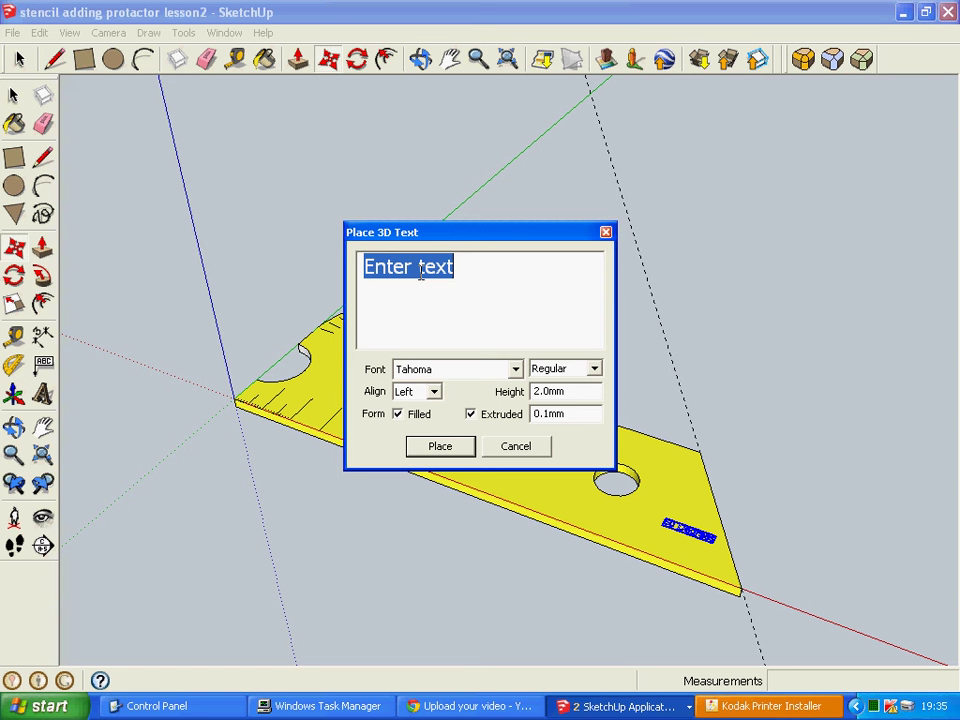
pyautogui.write('5mm DIA')
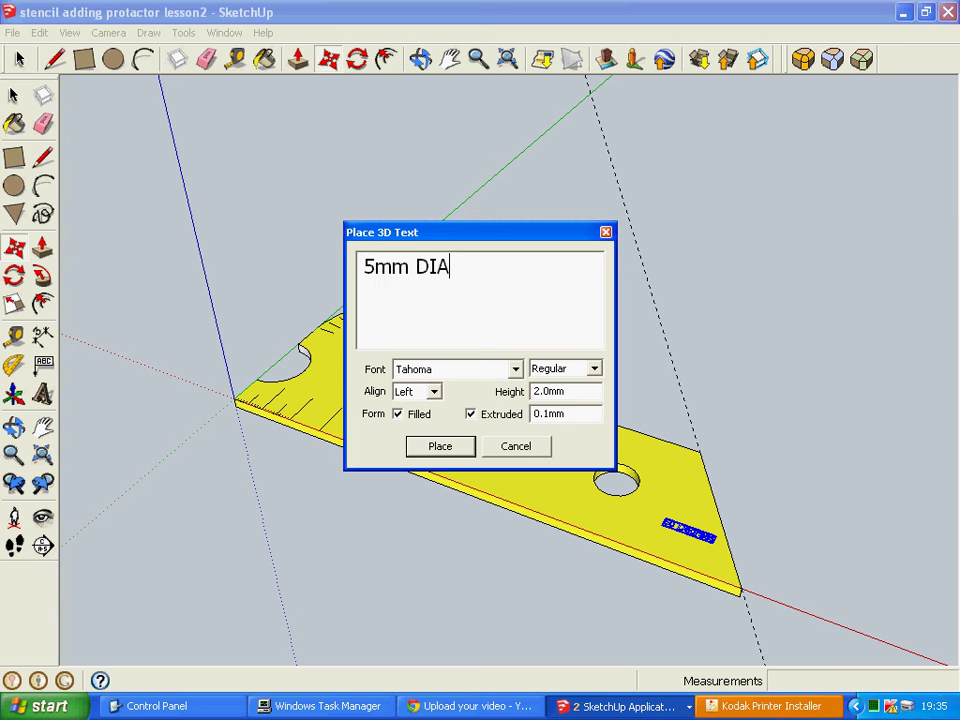
pyautogui.click(452, 446)
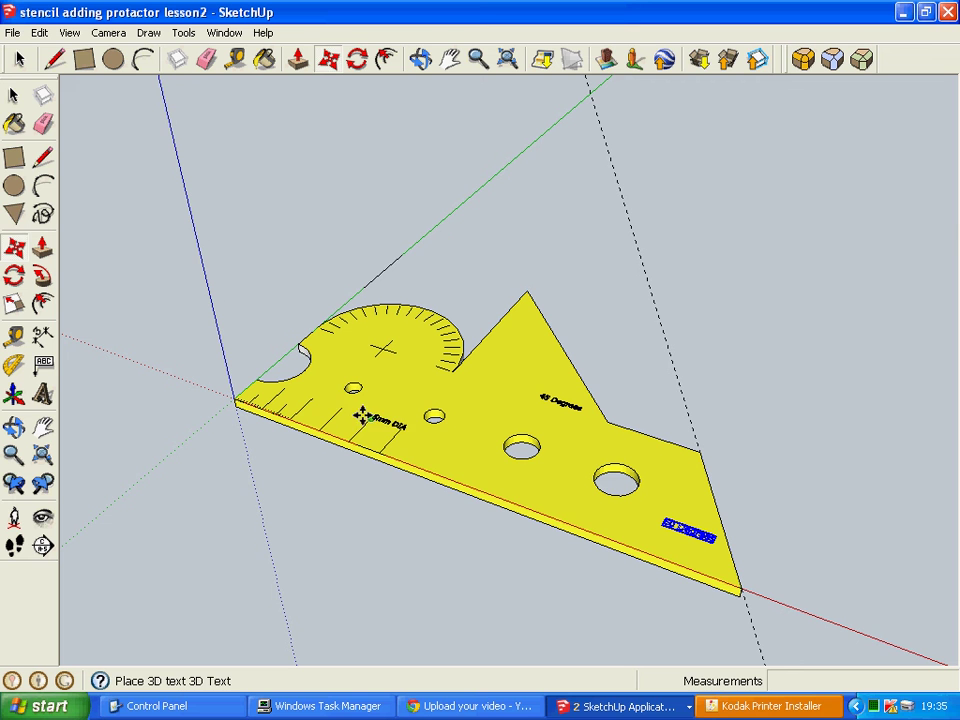
pyautogui.click(334, 397)
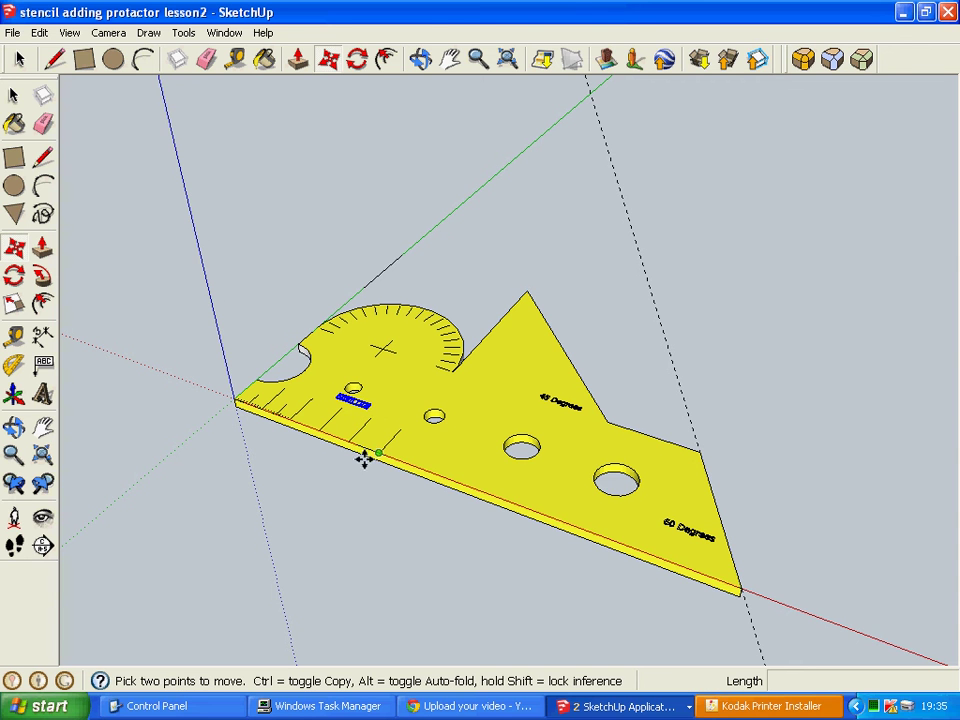
# - Place the 3D text "10 Degrees" on the protractor's top face, between its centre cross and the graduated curved edge
pyautogui.click(13, 95)
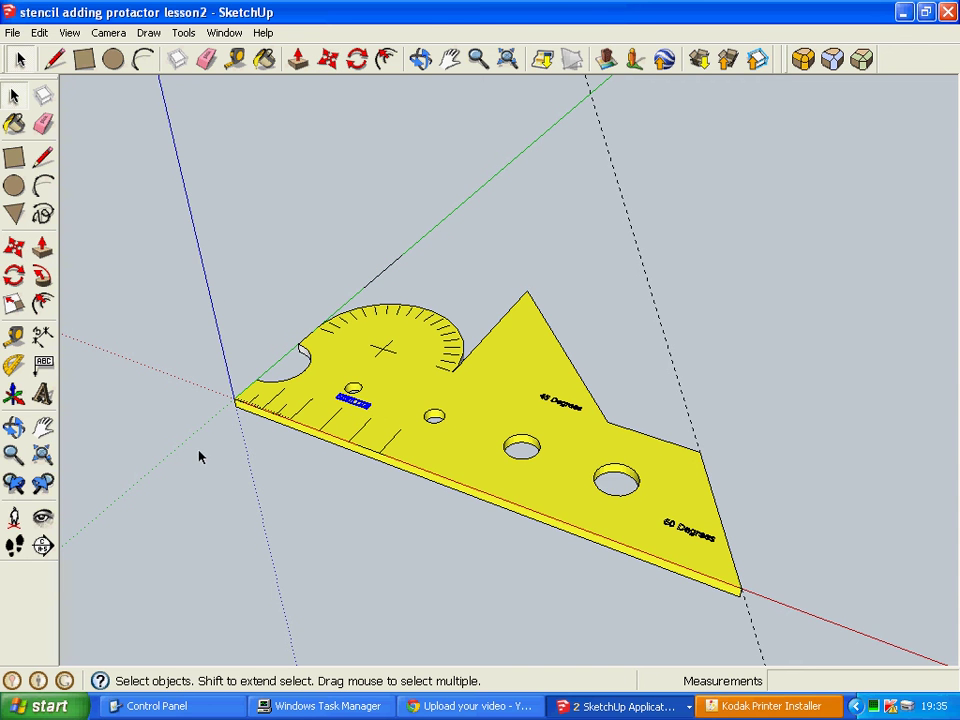
pyautogui.click(229, 467)
pyautogui.moveTo(354, 544); pyautogui.dragTo(349, 604, button='middle')
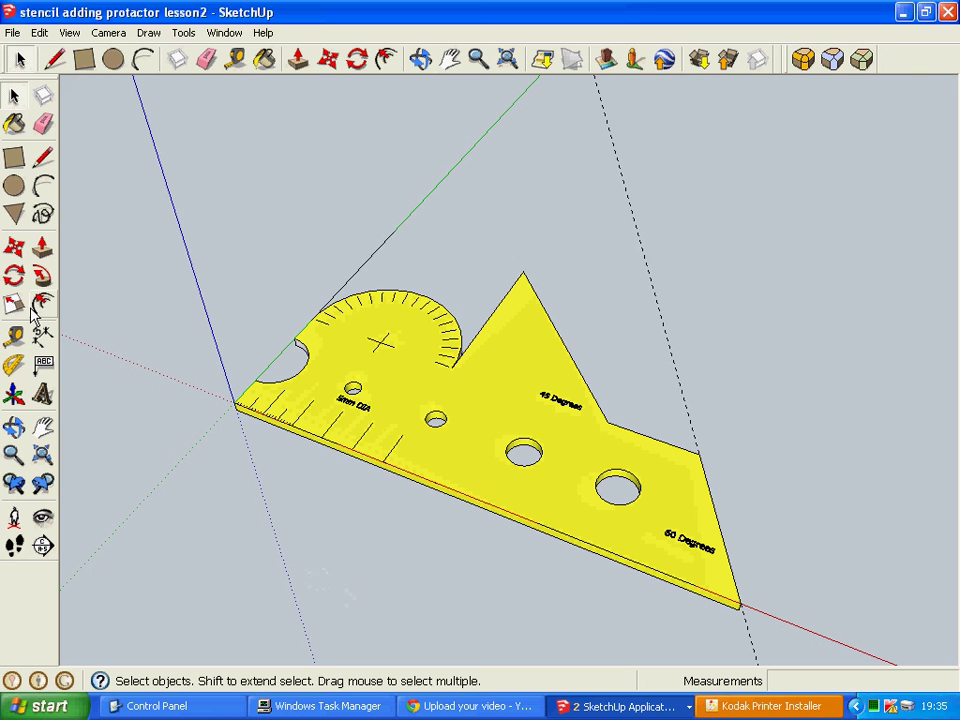
pyautogui.click(42, 393)
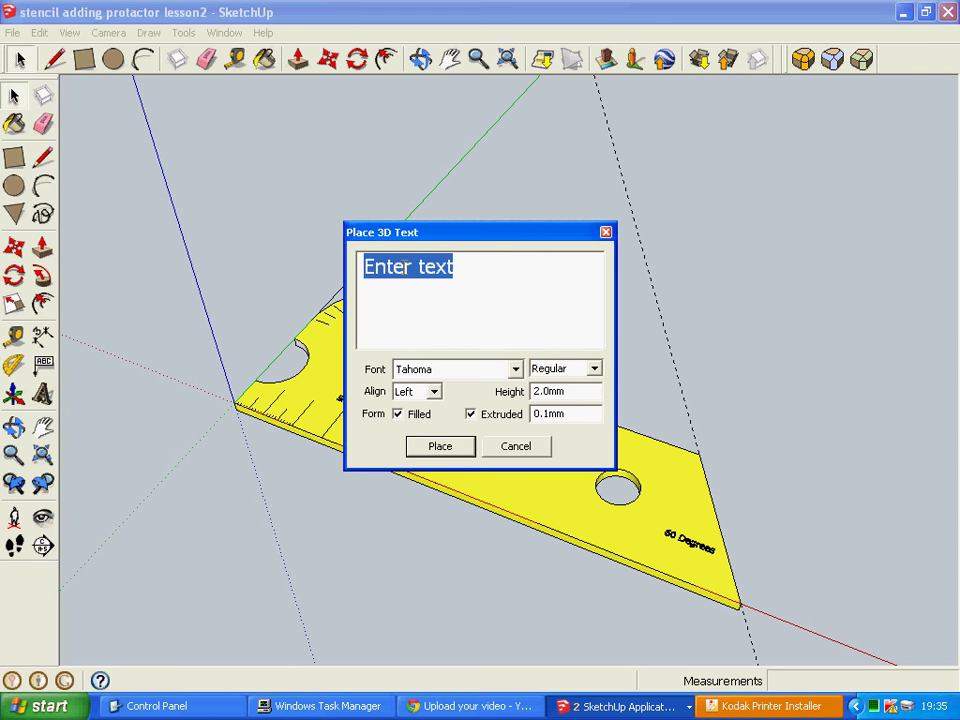
pyautogui.write('10 D')
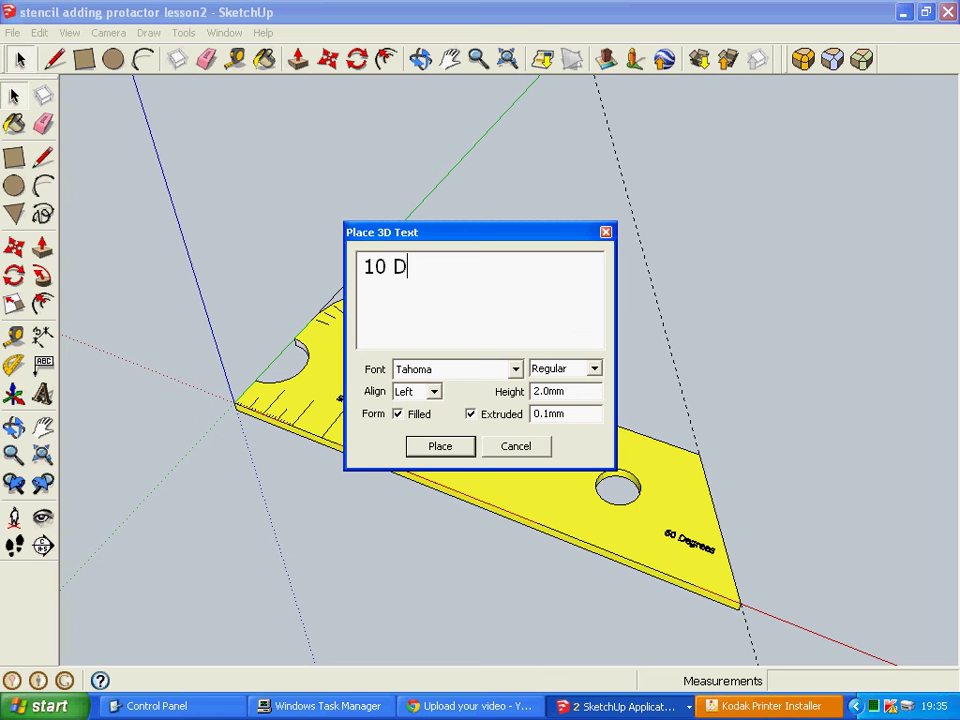
pyautogui.write('egree')
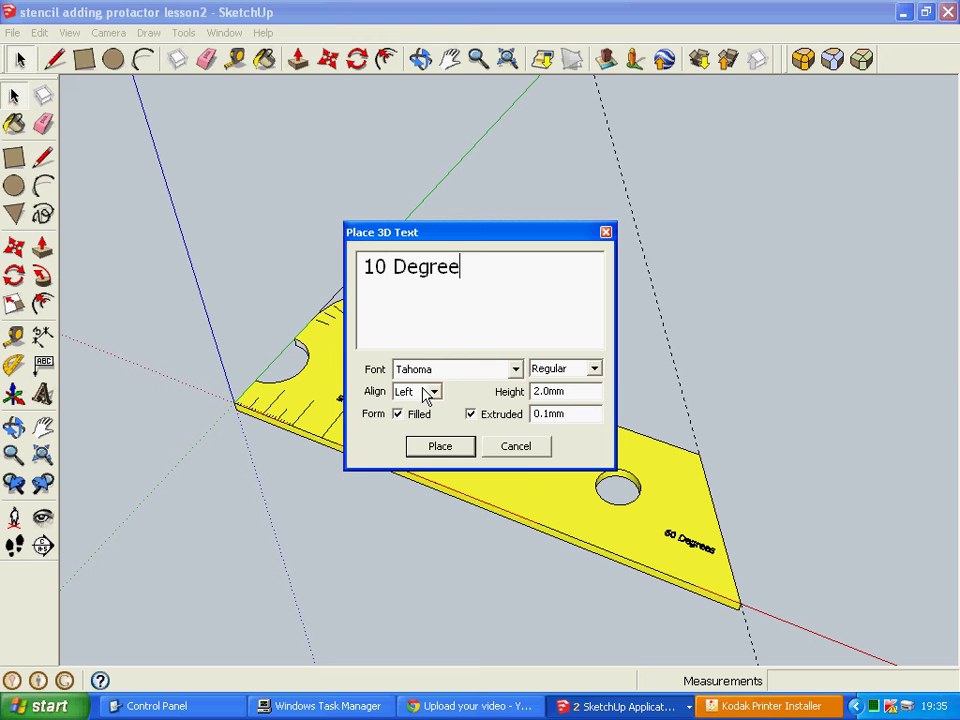
pyautogui.write('s')
pyautogui.click(440, 447)
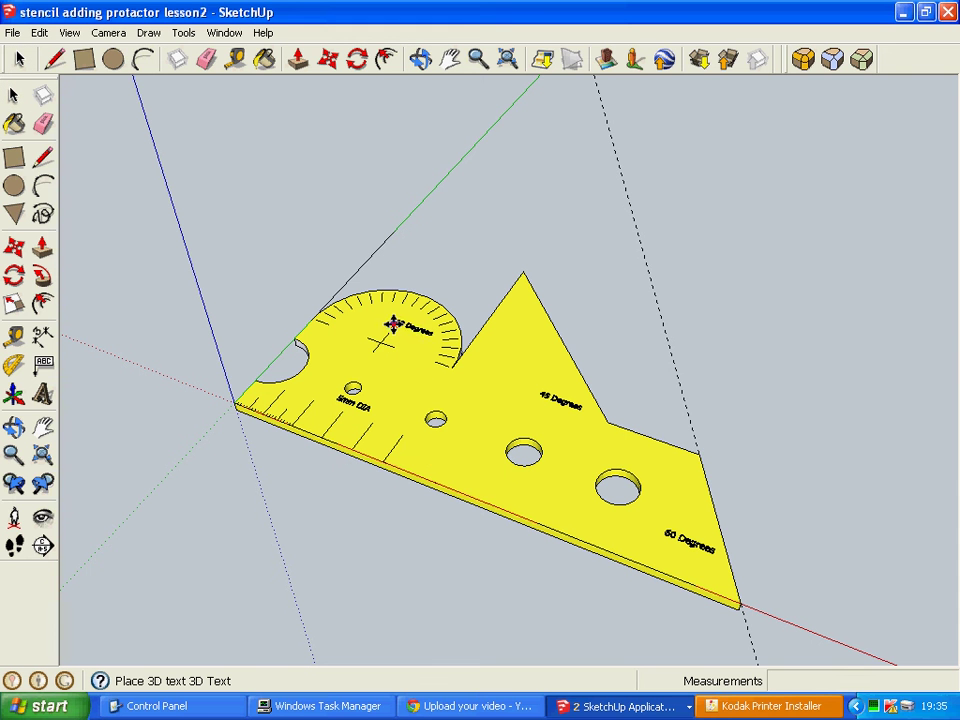
pyautogui.click(393, 323)
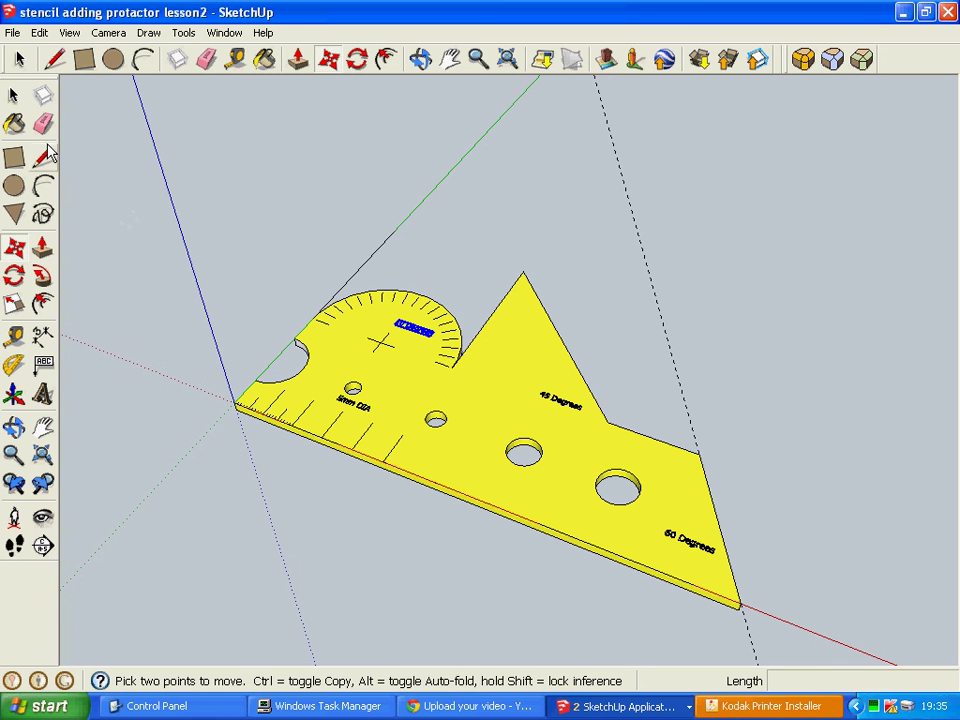
pyautogui.press('space')
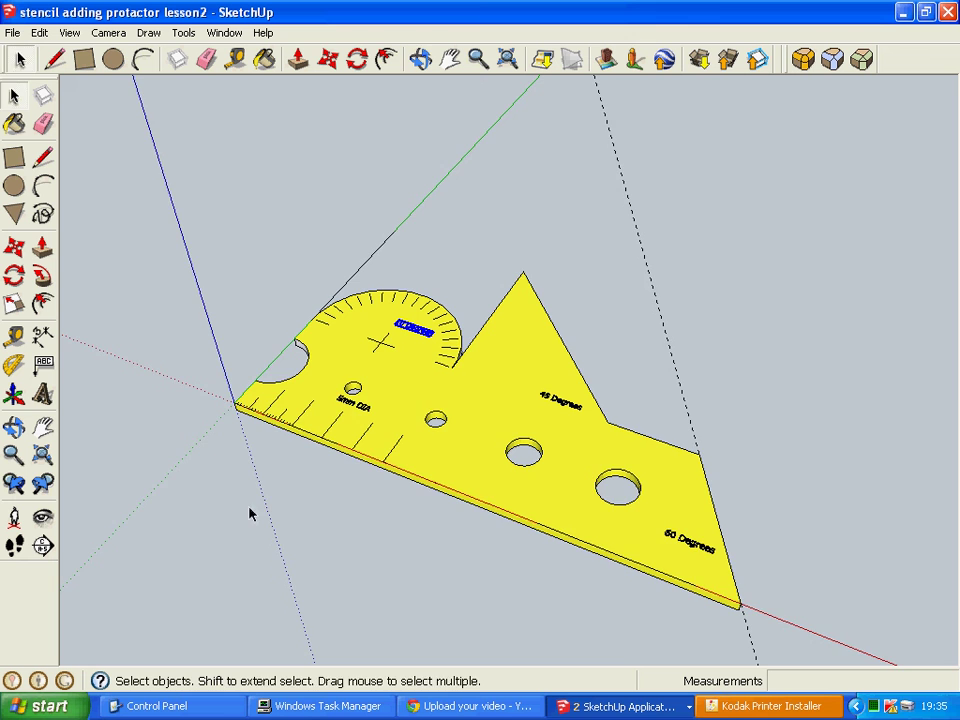
pyautogui.moveTo(251, 510); pyautogui.dragTo(270, 462, button='middle')
pyautogui.press('l')
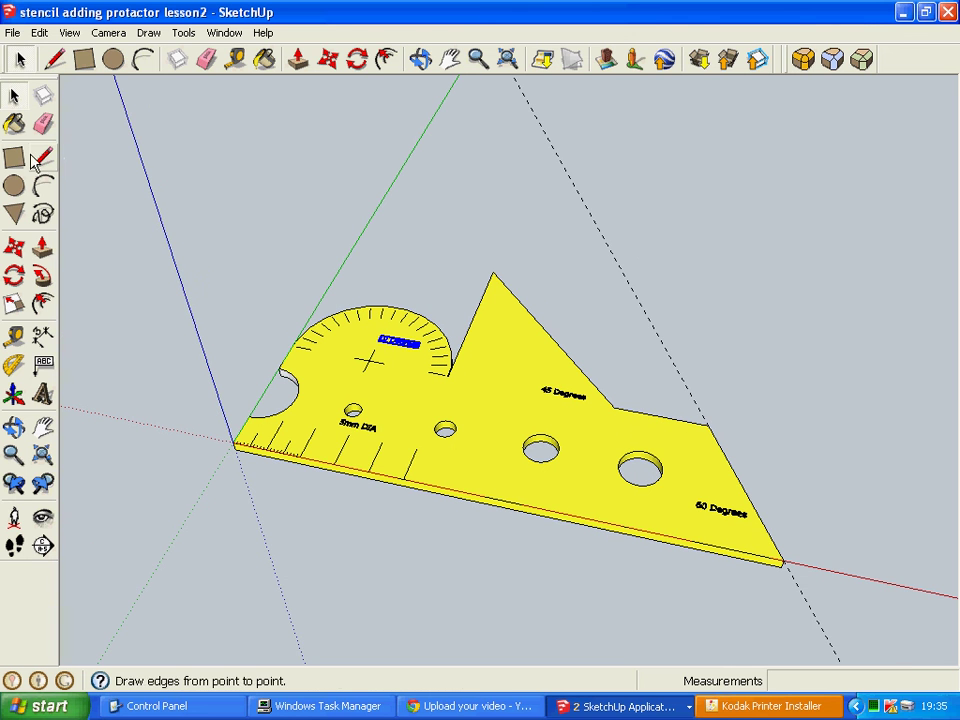
pyautogui.click(178, 313)
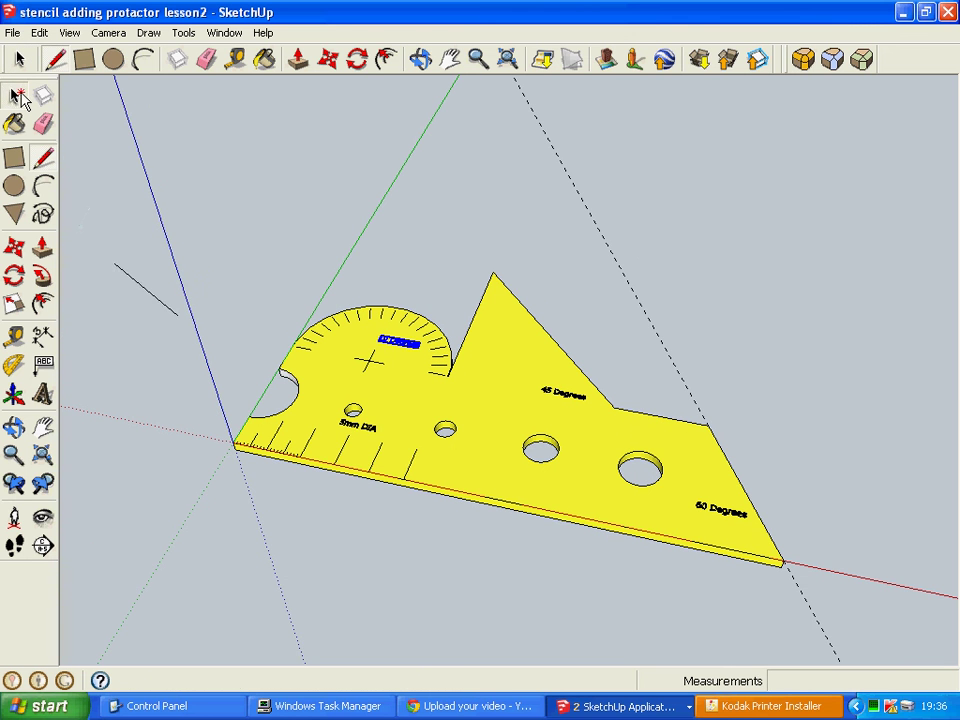
pyautogui.click(22, 94)
# - Deselect the protractor label and examine the whole stencil's holes, ruler marks and 3D text labels from several angles
pyautogui.click(121, 293)
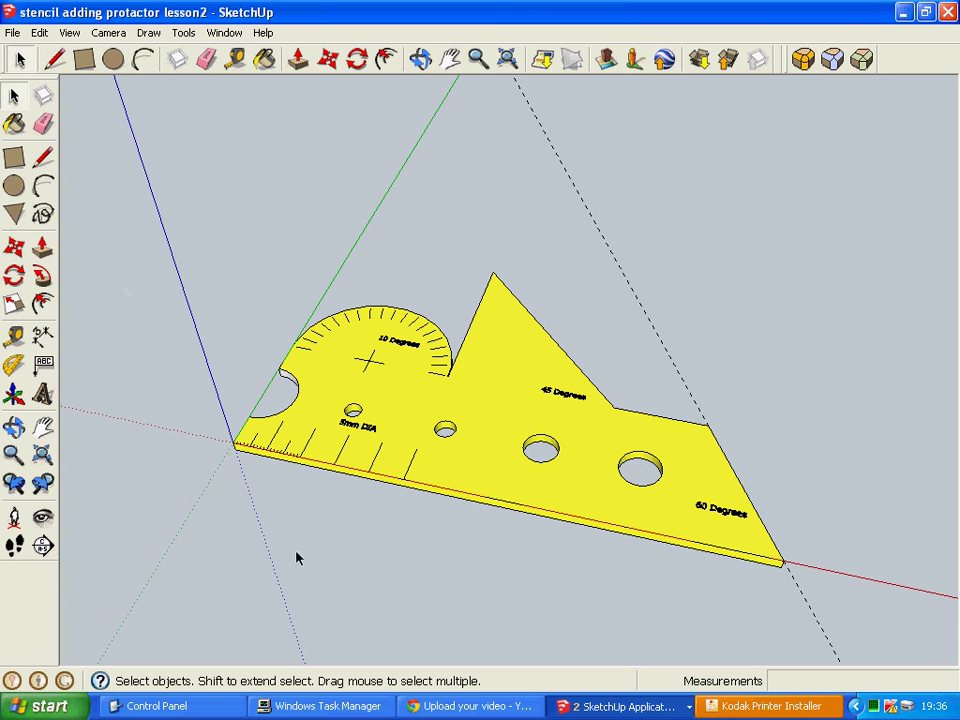
pyautogui.moveTo(297, 558); pyautogui.dragTo(285, 510, button='middle')
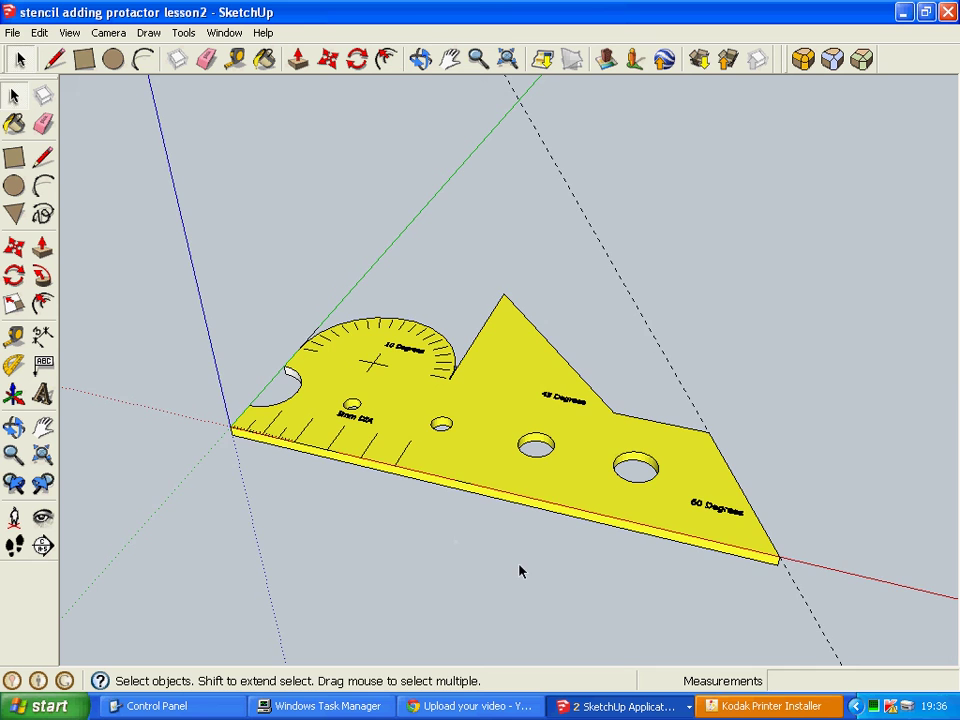
pyautogui.moveTo(521, 570); pyautogui.dragTo(336, 531, button='middle')
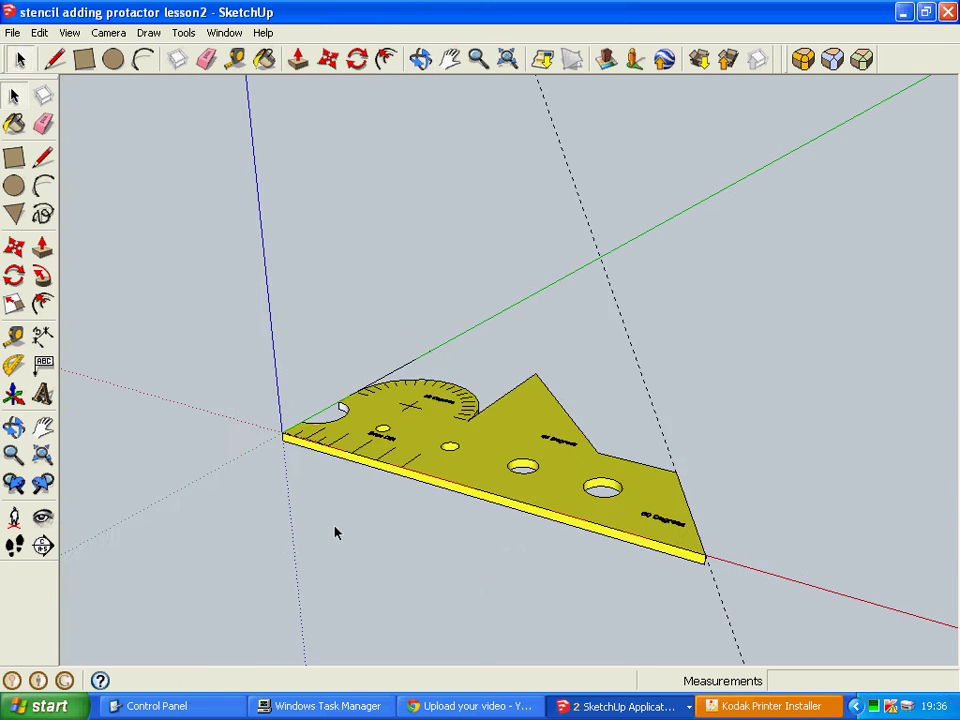
pyautogui.scroll(5, 335, 533)
pyautogui.moveTo(493, 536); pyautogui.dragTo(510, 611, button='middle')
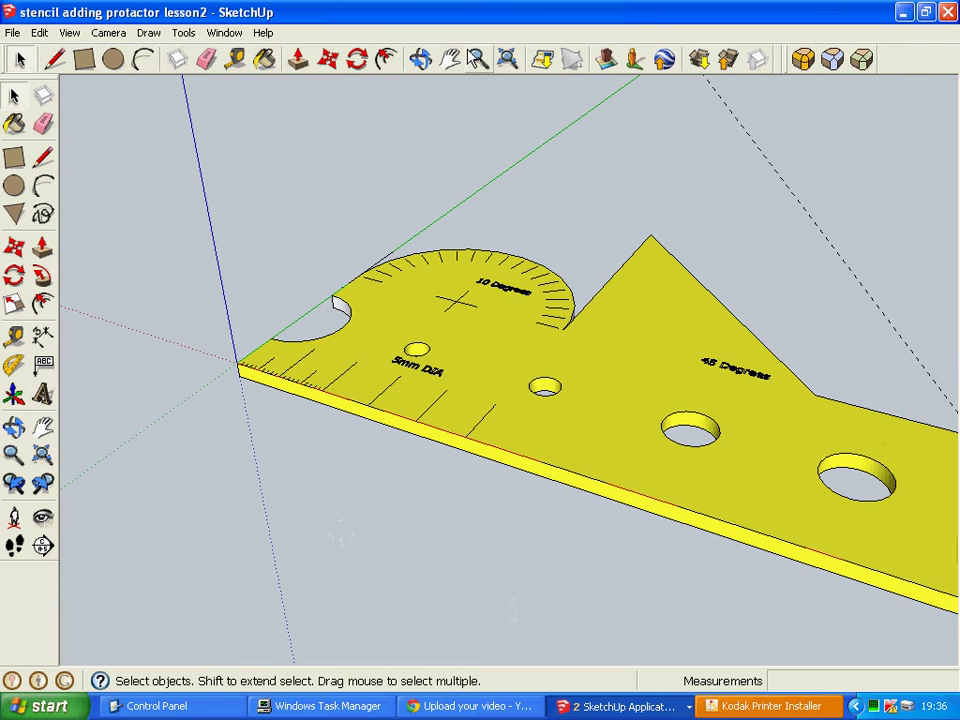
pyautogui.click(507, 60)
pyautogui.moveTo(676, 180); pyautogui.dragTo(650, 217, button='middle')
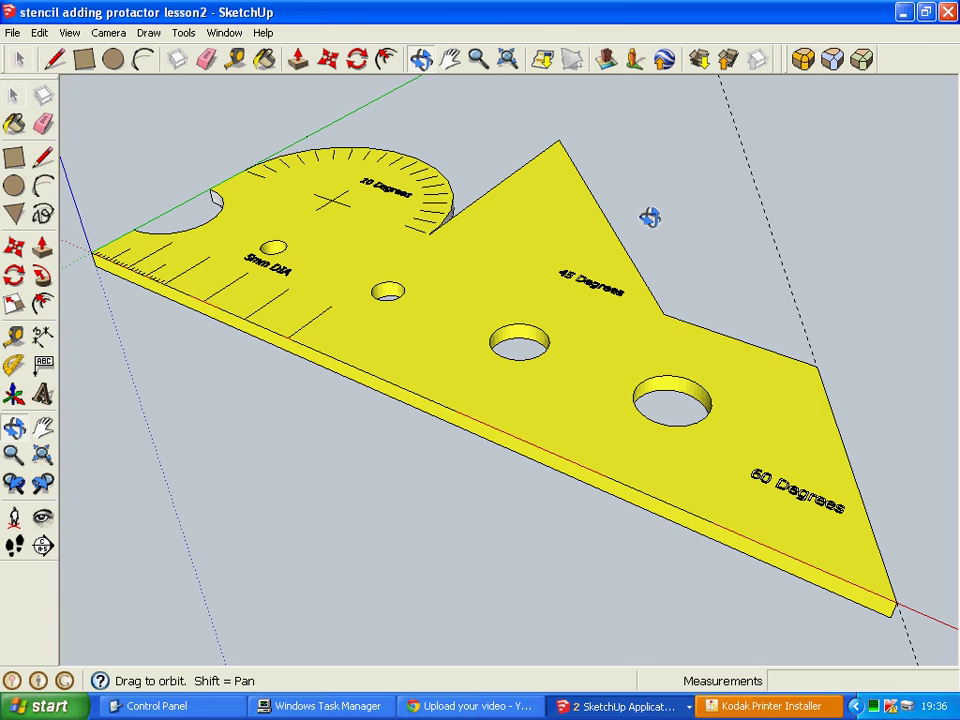